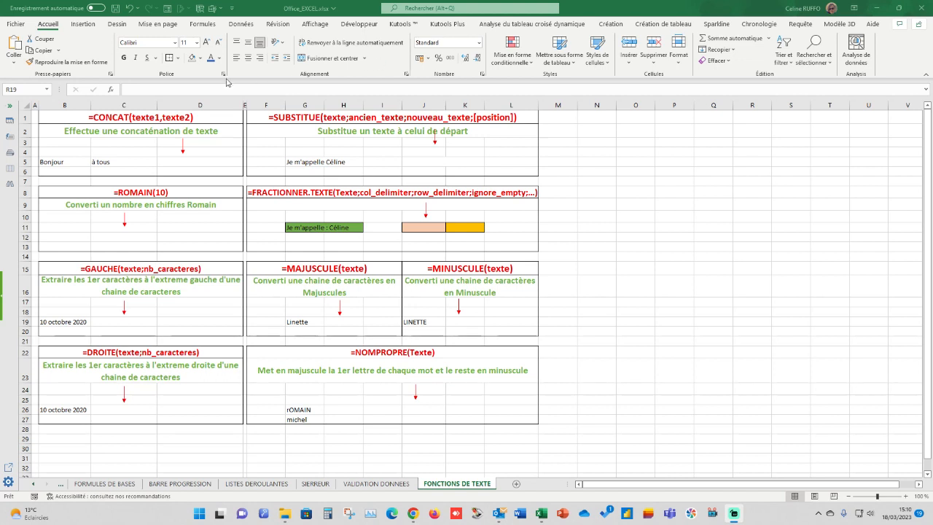
Look through the functions of the Texte category in the Insert Function dialog and close it without inserting any.
{"action": "left_click", "coordinate": [112, 90]}
{"action": "left_click", "coordinate": [112, 90]}
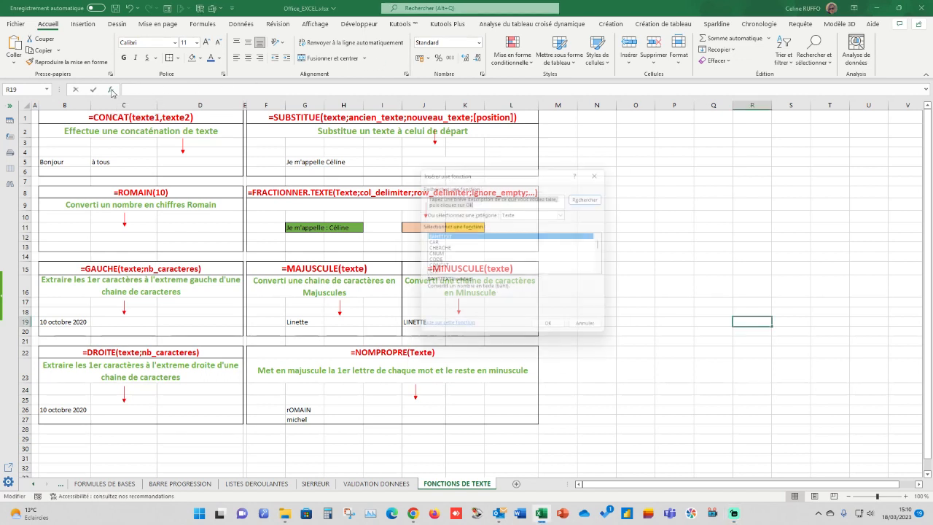
{"action": "left_click", "coordinate": [569, 215]}
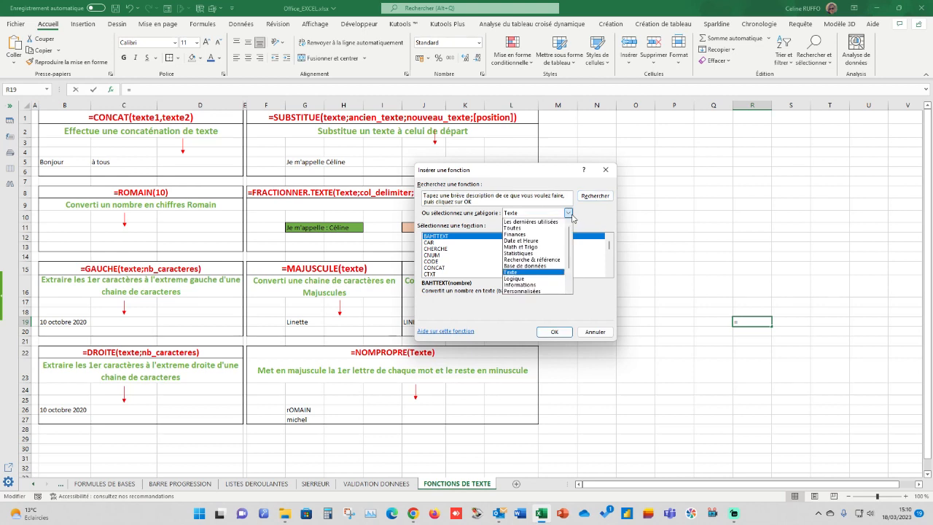
{"action": "left_click", "coordinate": [530, 274]}
{"action": "mouse_move", "coordinate": [609, 246]}
{"action": "left_mouse_down"}
{"action": "mouse_move", "coordinate": [609, 269]}
{"action": "mouse_move", "coordinate": [608, 245]}
{"action": "left_mouse_up"}
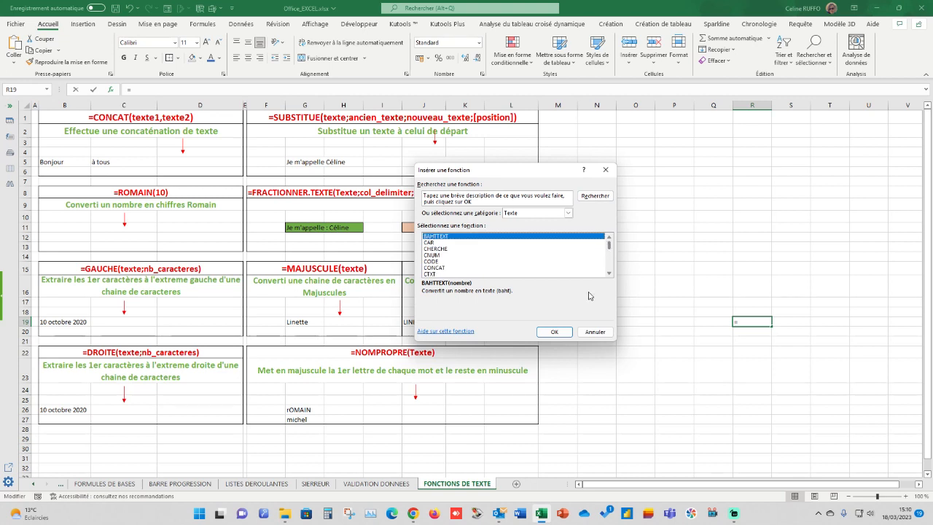
{"action": "left_click", "coordinate": [554, 332]}
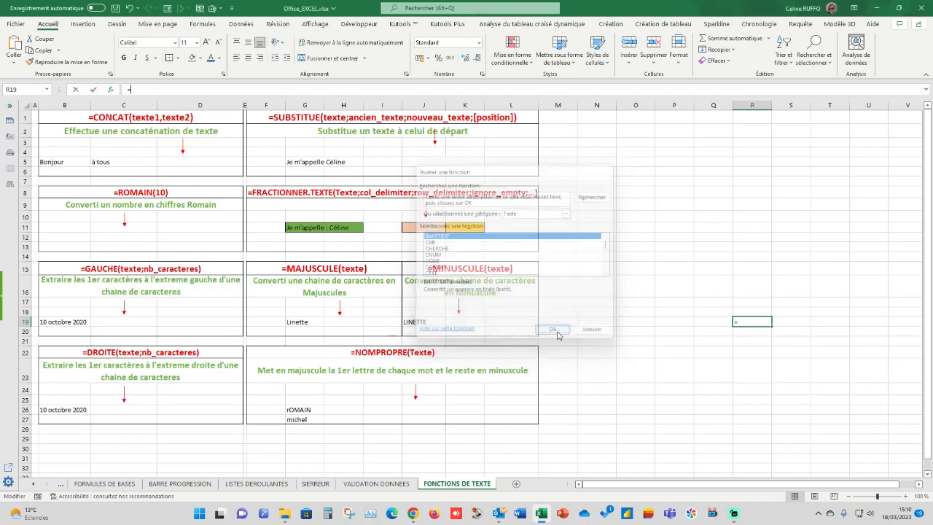
{"action": "left_click", "coordinate": [611, 296]}
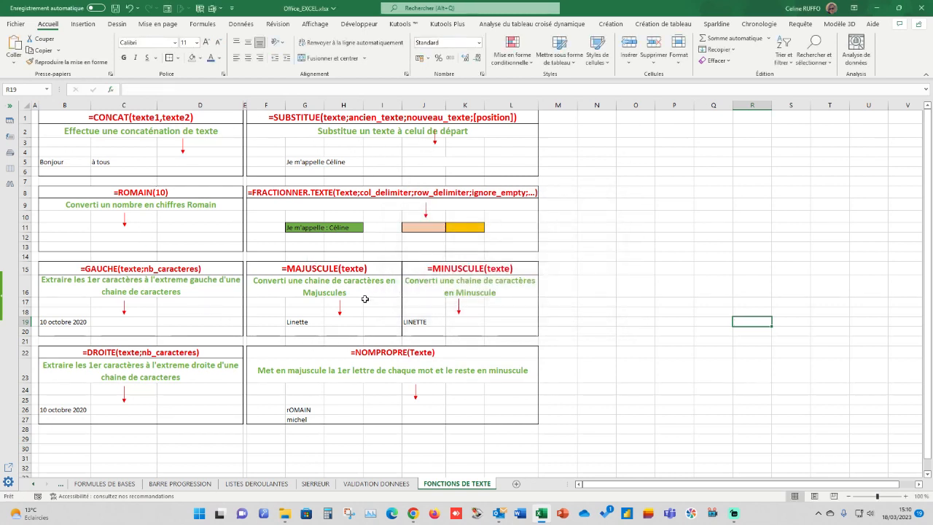
{"action": "left_click", "coordinate": [301, 355]}
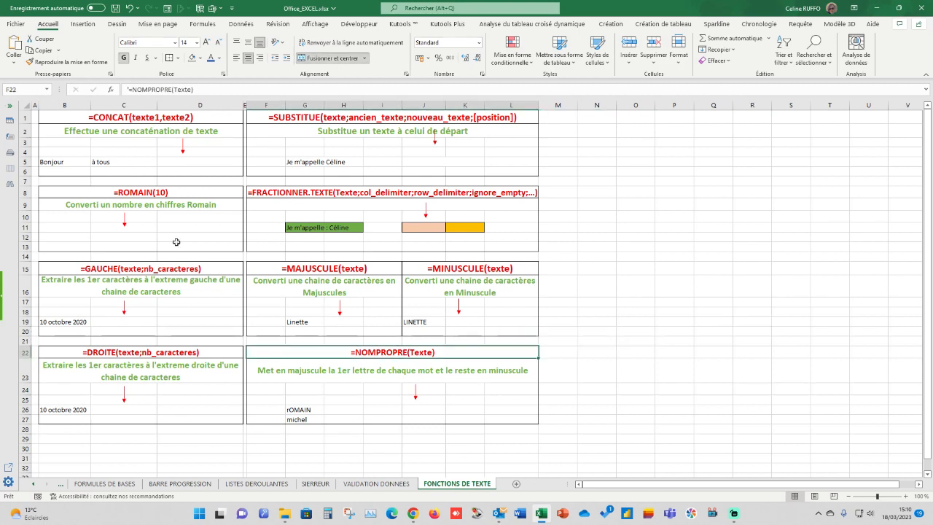
{"action": "left_click", "coordinate": [674, 321]}
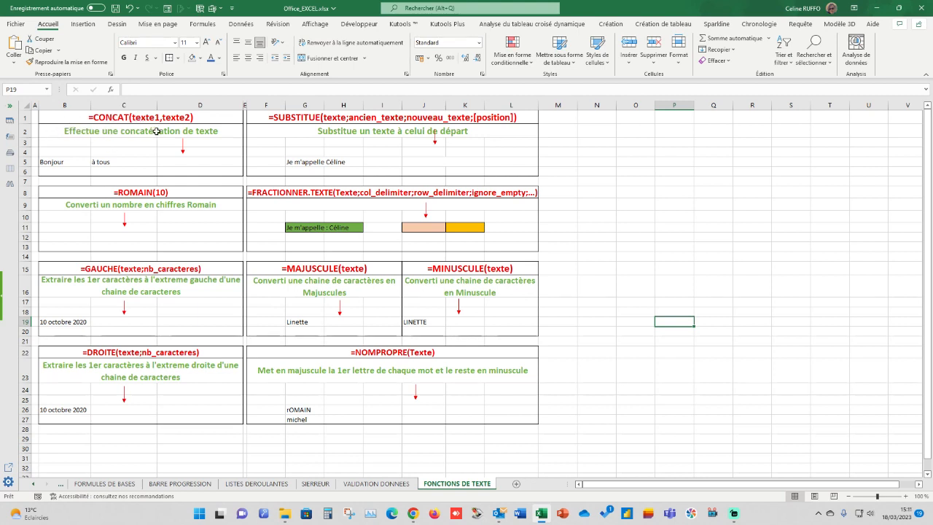
Enter =CONCAT(B5;C5) in cell D5 to join the texts "Bonjour" and "à tous".
{"action": "left_click", "coordinate": [58, 162]}
{"action": "left_click", "coordinate": [107, 163]}
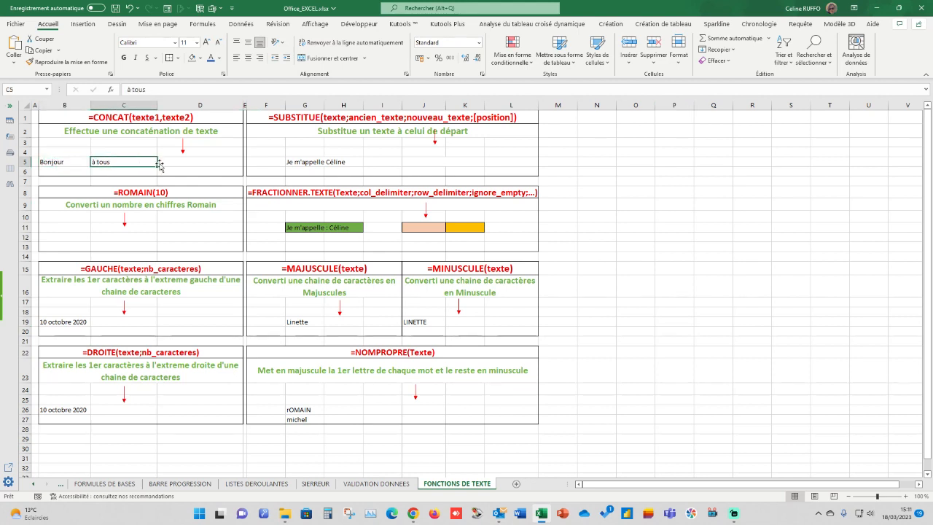
{"action": "left_click", "coordinate": [172, 162]}
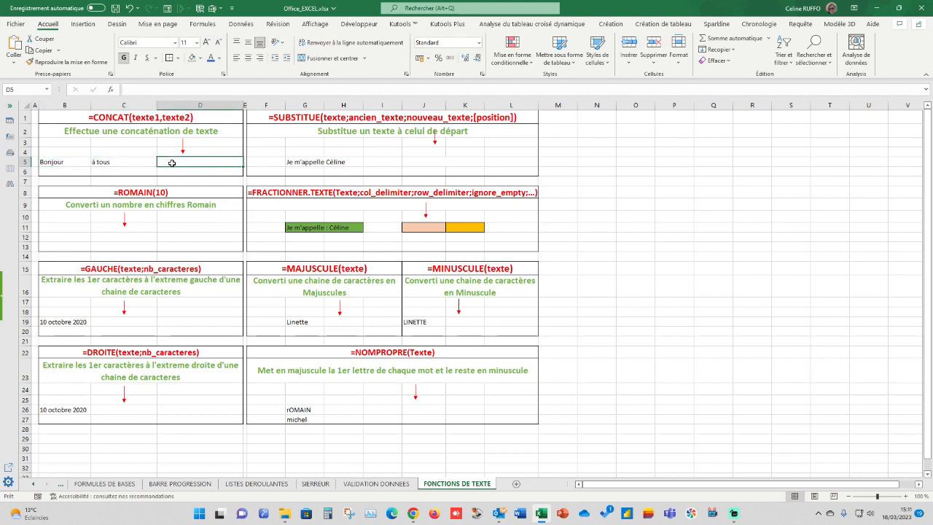
{"action": "type", "text": "=c"}
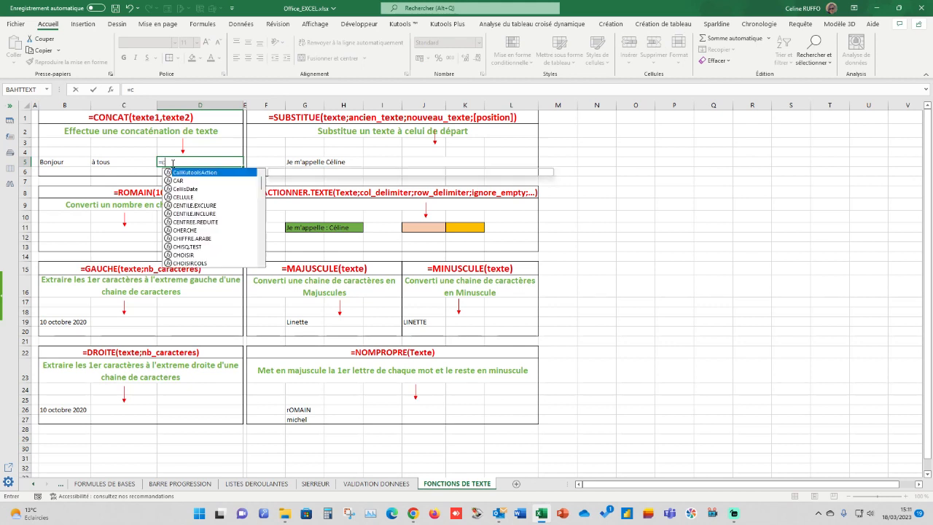
{"action": "type", "text": "oncat("}
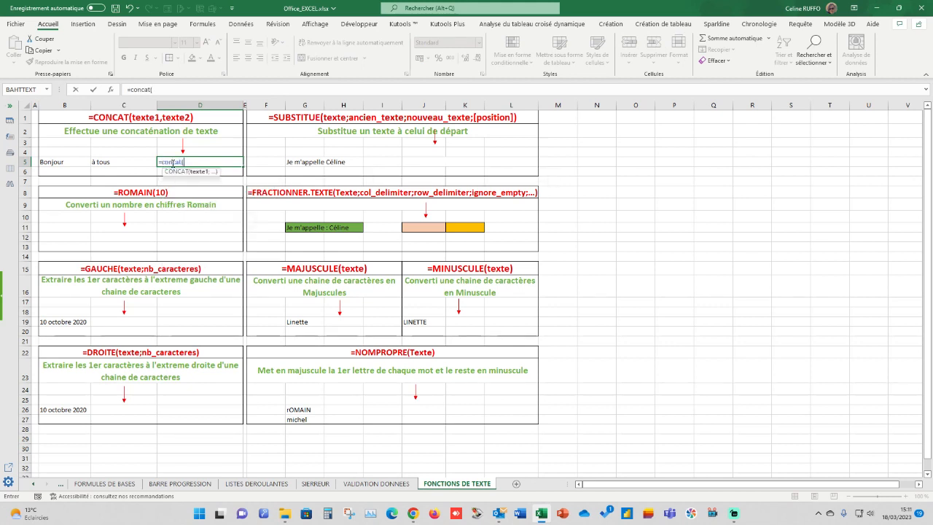
{"action": "left_click_drag", "start_coordinate": [60, 172], "coordinate": [60, 162]}
{"action": "left_click", "coordinate": [62, 161]}
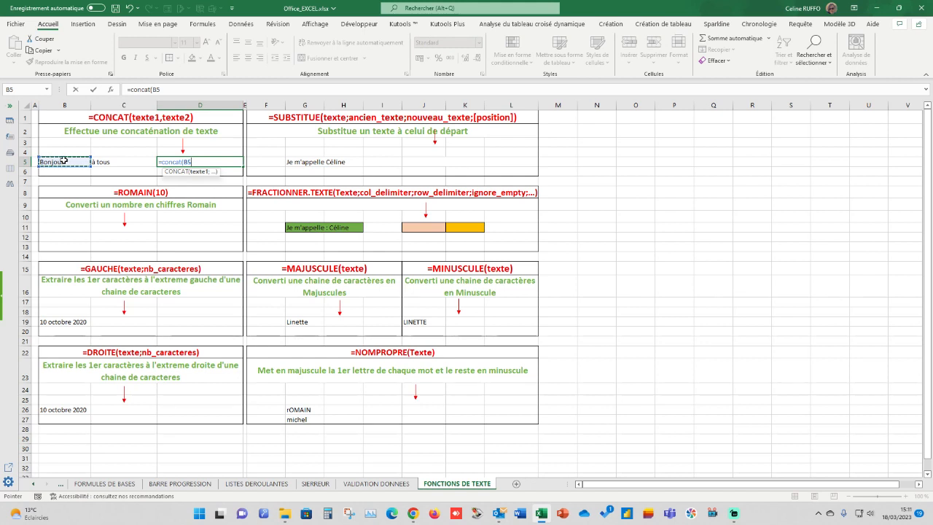
{"action": "type", "text": ";"}
{"action": "left_click", "coordinate": [106, 160]}
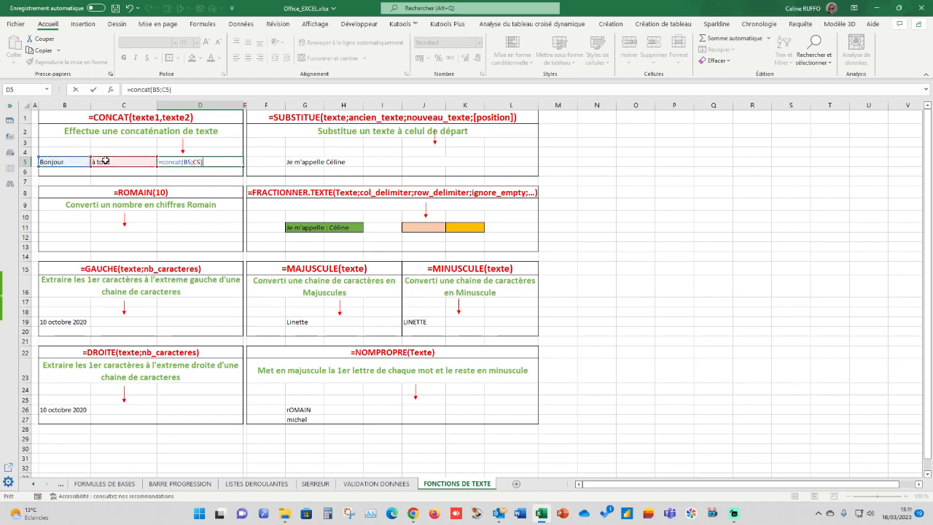
{"action": "key", "text": "Return"}
Add a quoted space " " as an argument between B5 and C5 in the CONCAT formula of D5.
{"action": "left_click", "coordinate": [189, 164]}
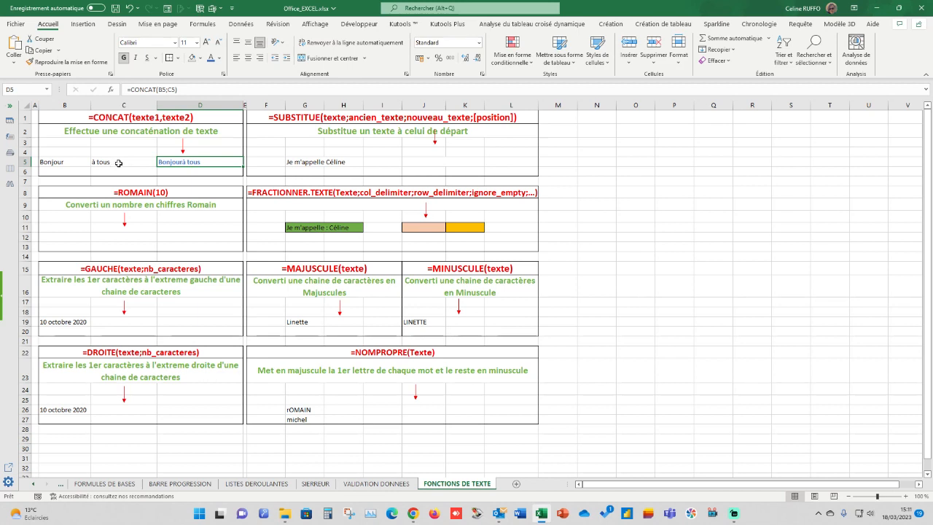
{"action": "left_click", "coordinate": [168, 89]}
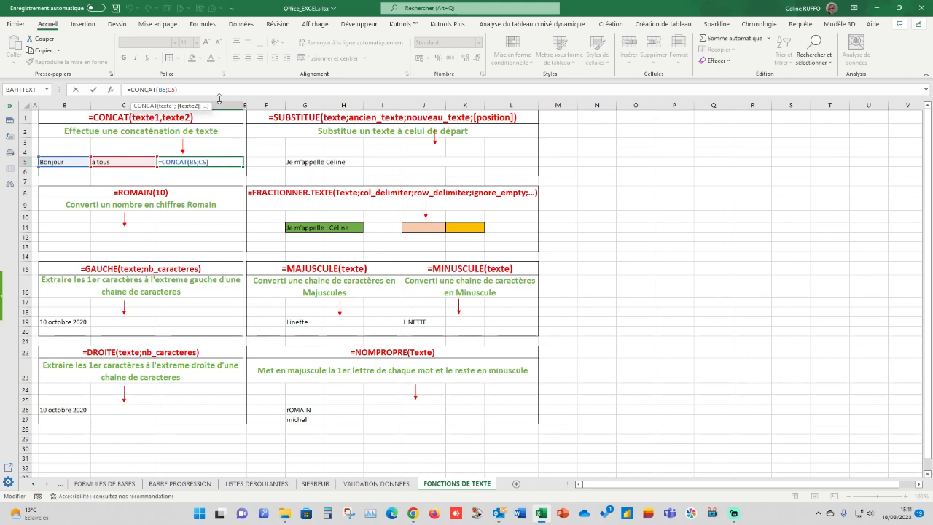
{"action": "type", "text": "\""}
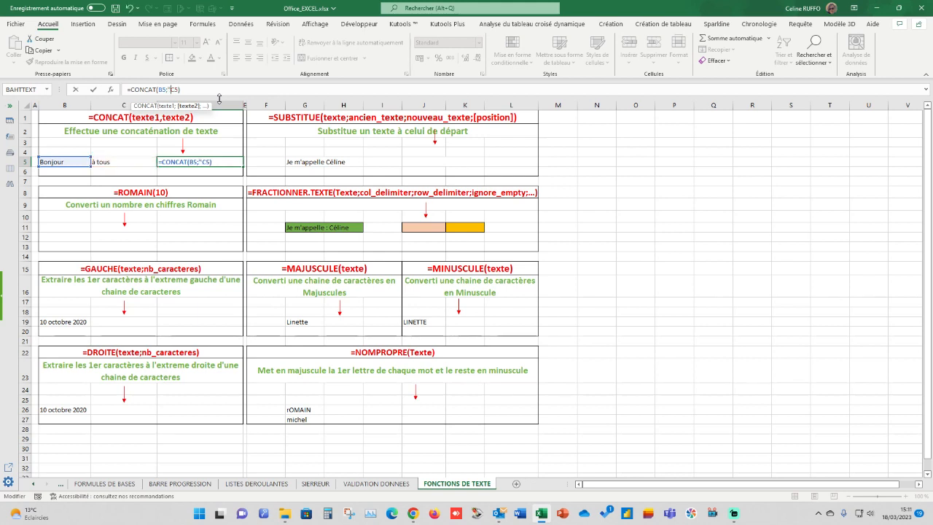
{"action": "type", "text": " \";"}
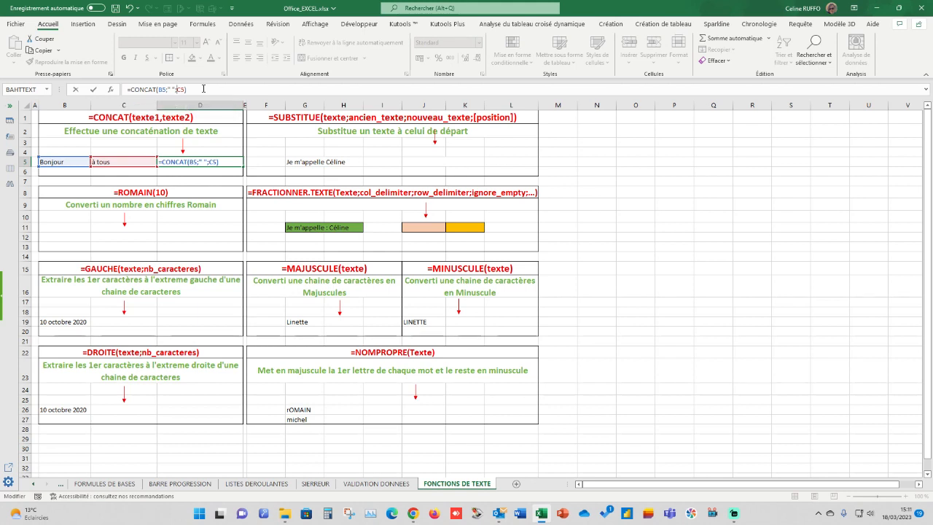
{"action": "key", "text": "Return"}
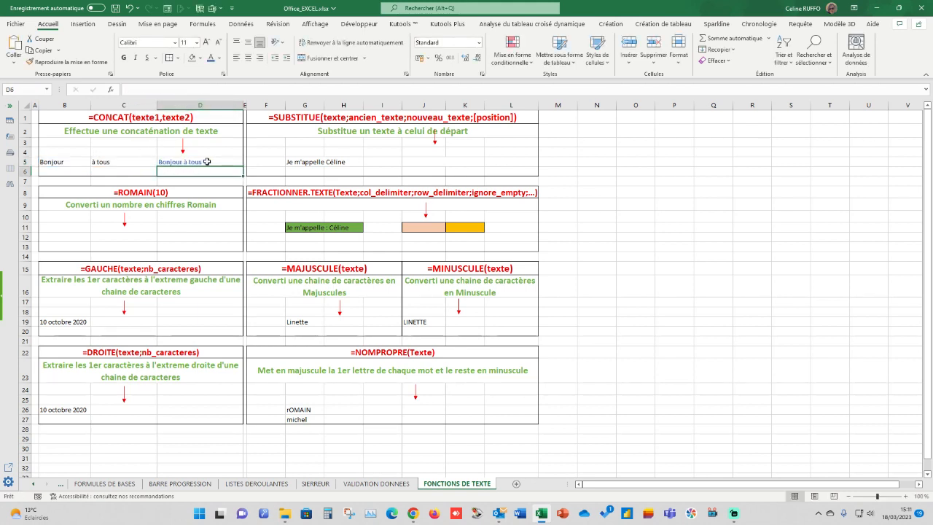
Start a SUBSTITUE formula in J5 with G5 as the text, its first name as old text and another first name as new text.
{"action": "left_click", "coordinate": [423, 161]}
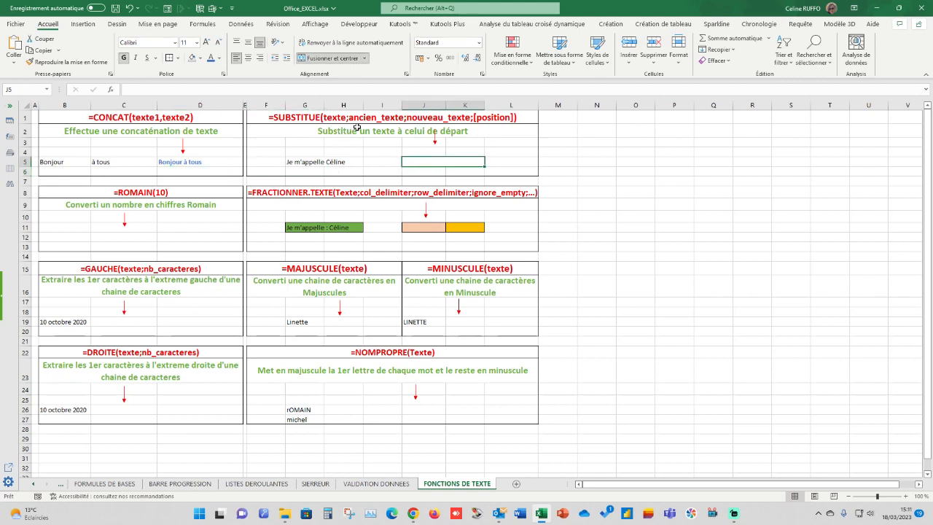
{"action": "left_click", "coordinate": [312, 163]}
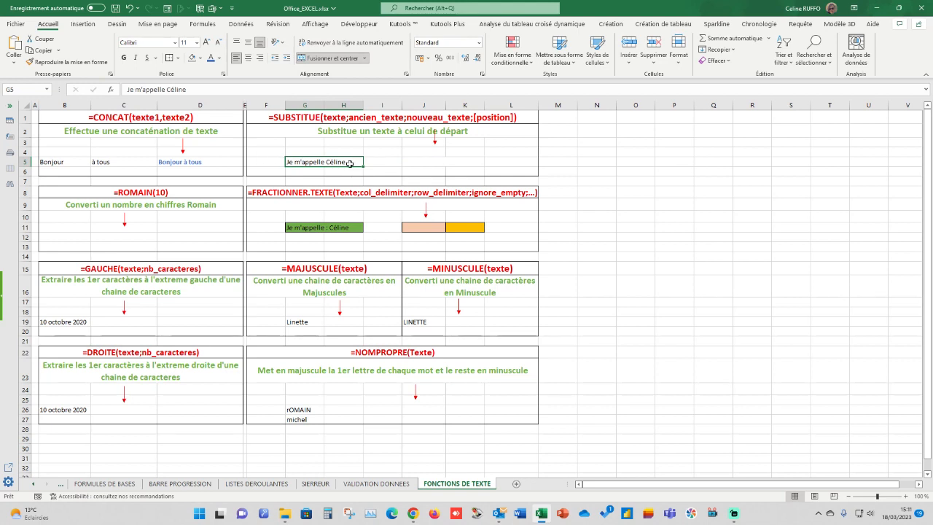
{"action": "left_click", "coordinate": [428, 161]}
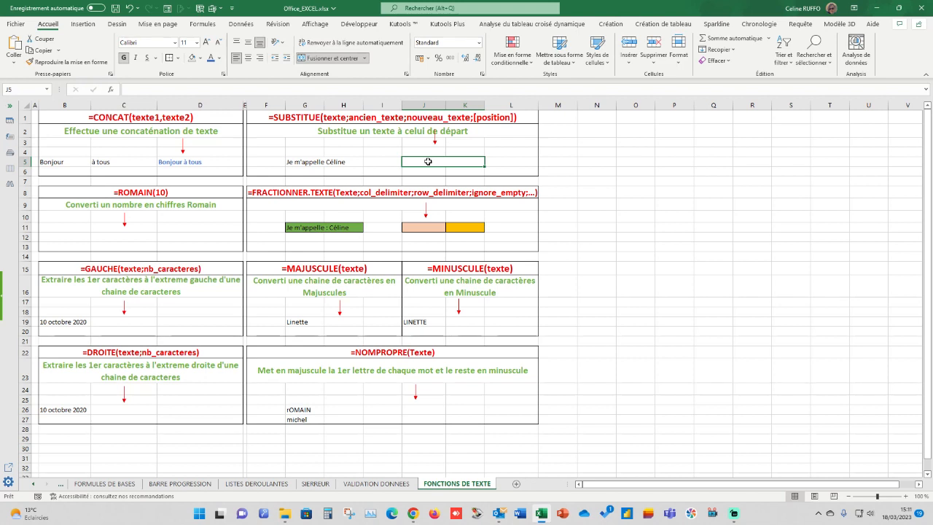
{"action": "type", "text": "="}
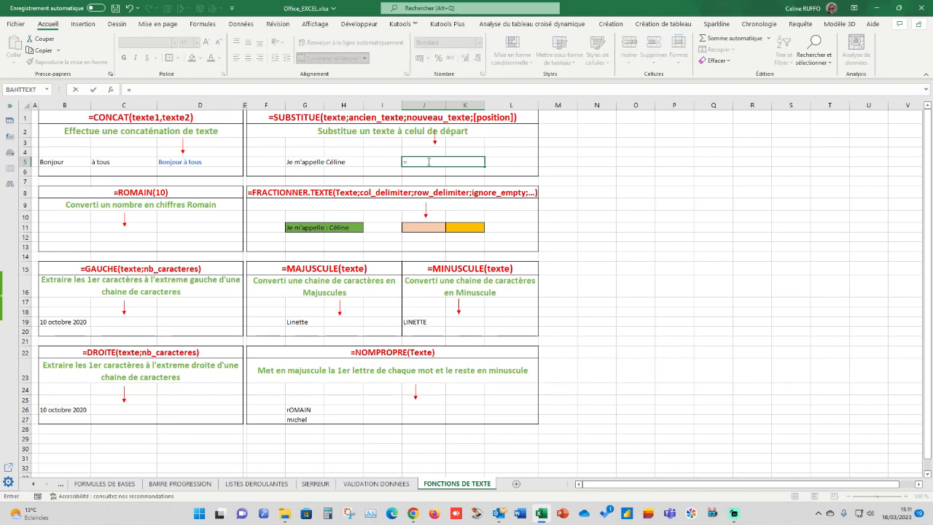
{"action": "type", "text": "Subs"}
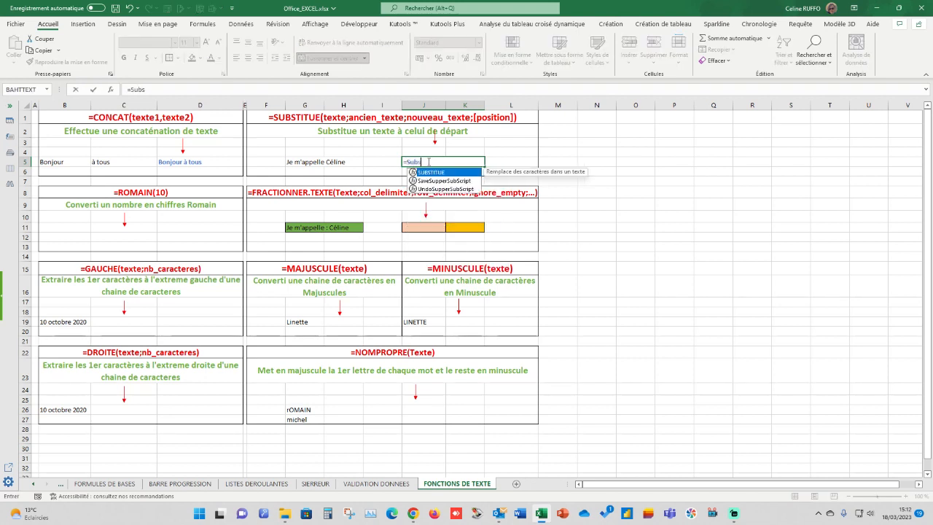
{"action": "type", "text": "titue"}
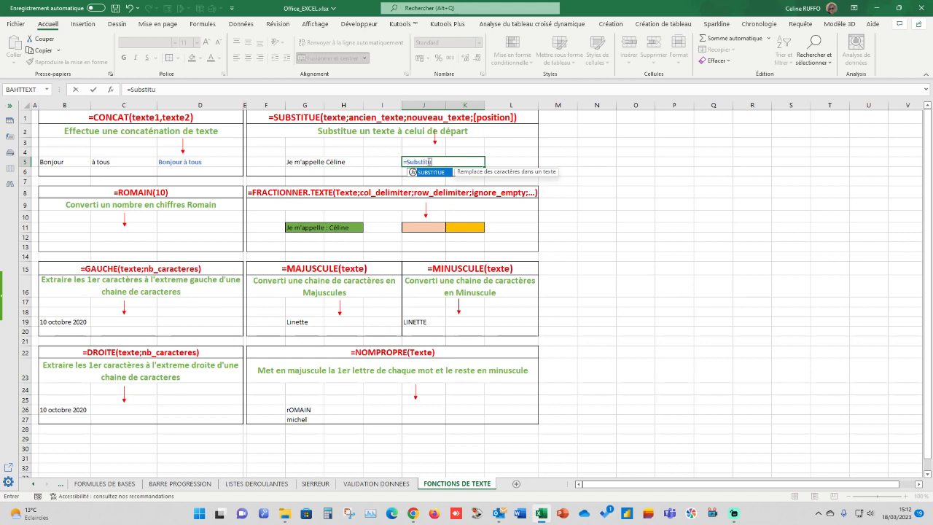
{"action": "double_click", "coordinate": [431, 172]}
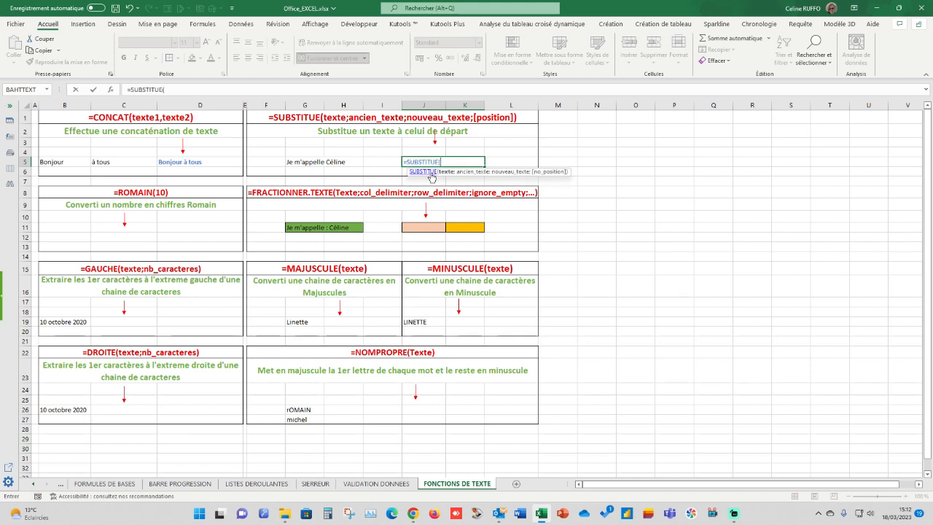
{"action": "left_click", "coordinate": [309, 162]}
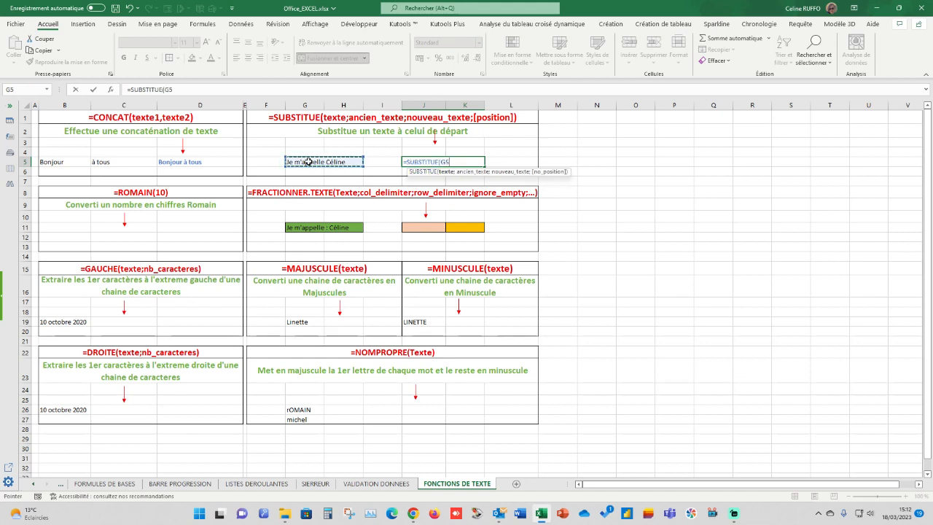
{"action": "type", "text": ";"}
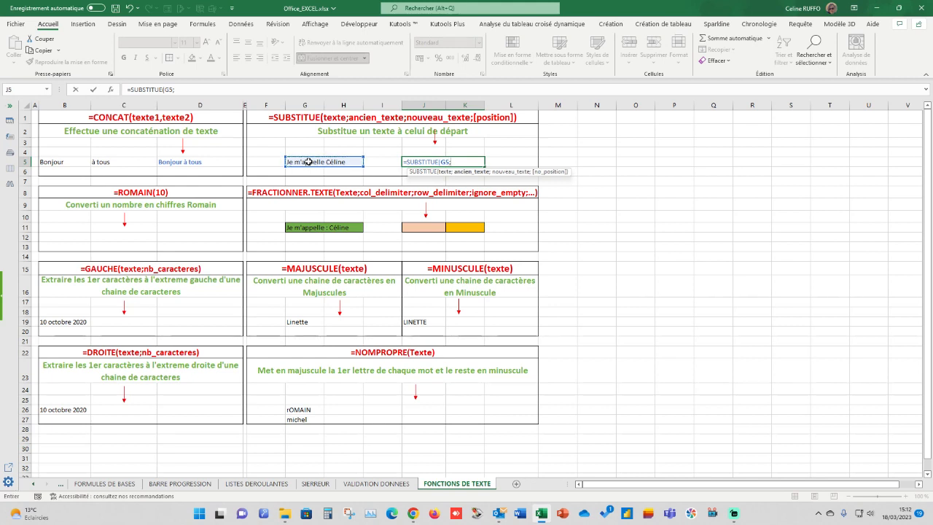
{"action": "type", "text": "Céline;Romain"}
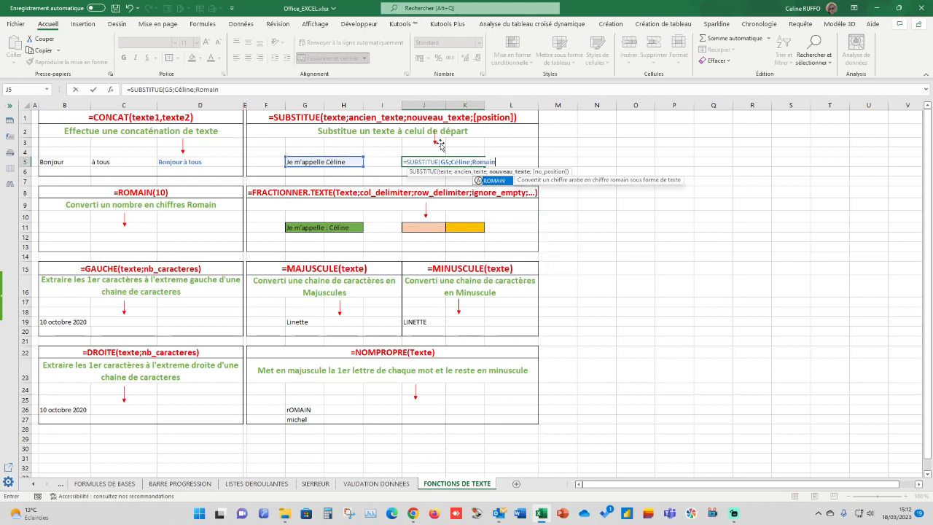
Enclose both first names in the SUBSTITUE formula of J5 in quotation marks and complete the formula.
{"action": "left_click", "coordinate": [452, 162]}
{"action": "type", "text": "\";"}
{"action": "type", "text": "\""}
{"action": "key", "text": "Right"}
{"action": "type", "text": "\""}
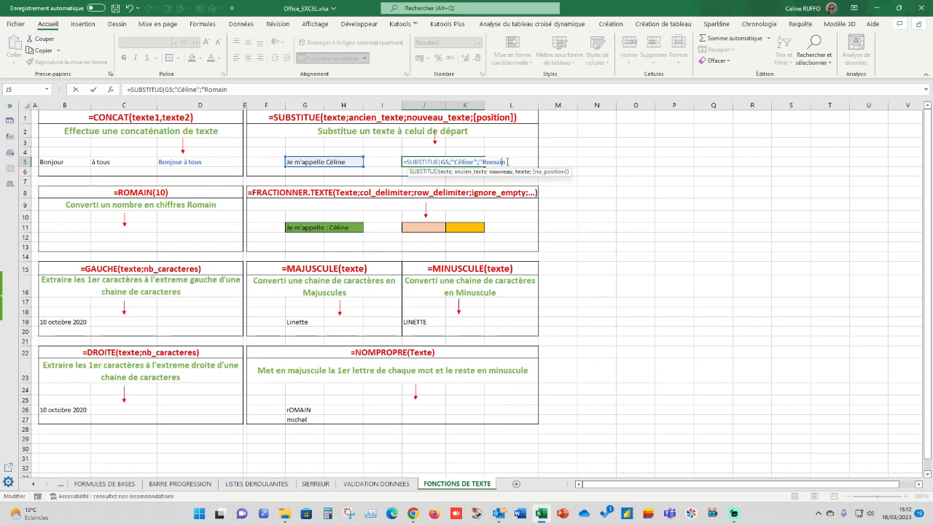
{"action": "type", "text": "\""}
{"action": "key", "text": "Return"}
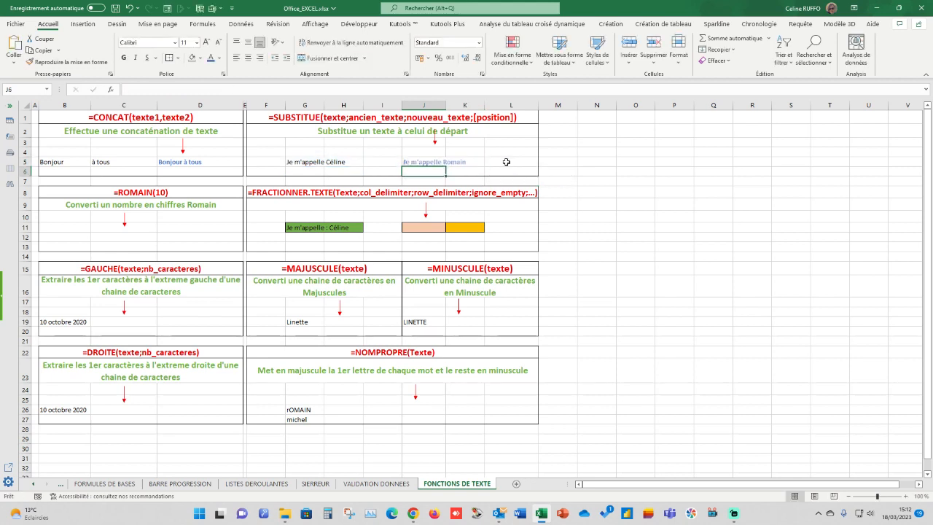
{"action": "left_click", "coordinate": [414, 163]}
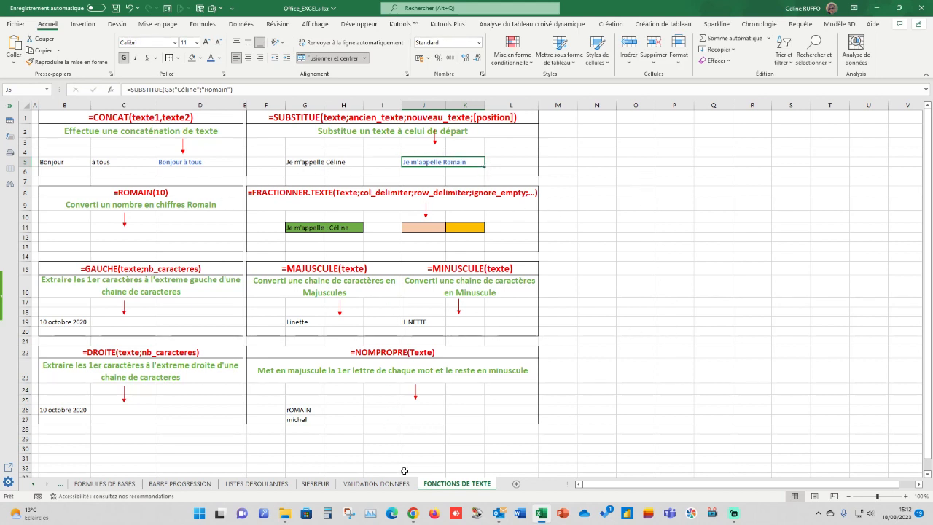
Enter =ROMAIN(16) in cell C12 to convert the number 16 to Roman numerals.
{"action": "left_click", "coordinate": [97, 234]}
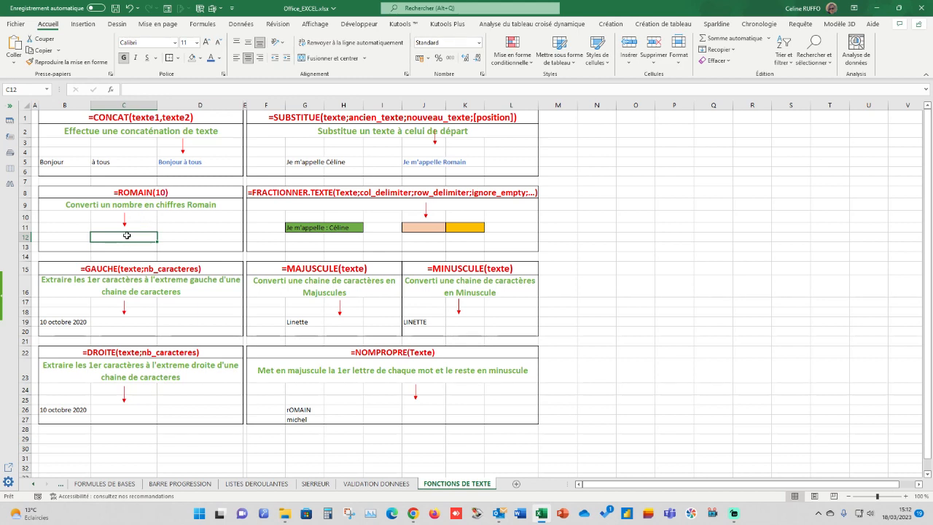
{"action": "type", "text": "=RO"}
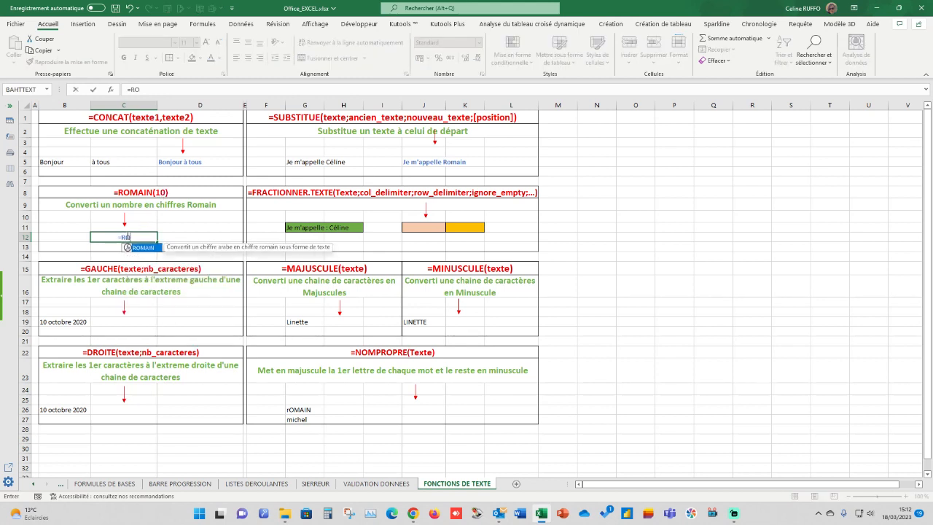
{"action": "type", "text": "MAIN(1"}
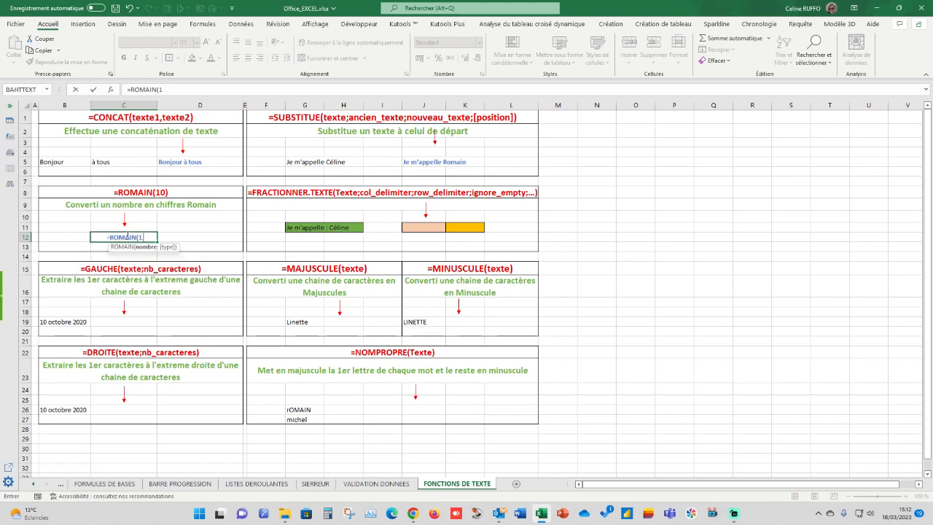
{"action": "type", "text": "6)"}
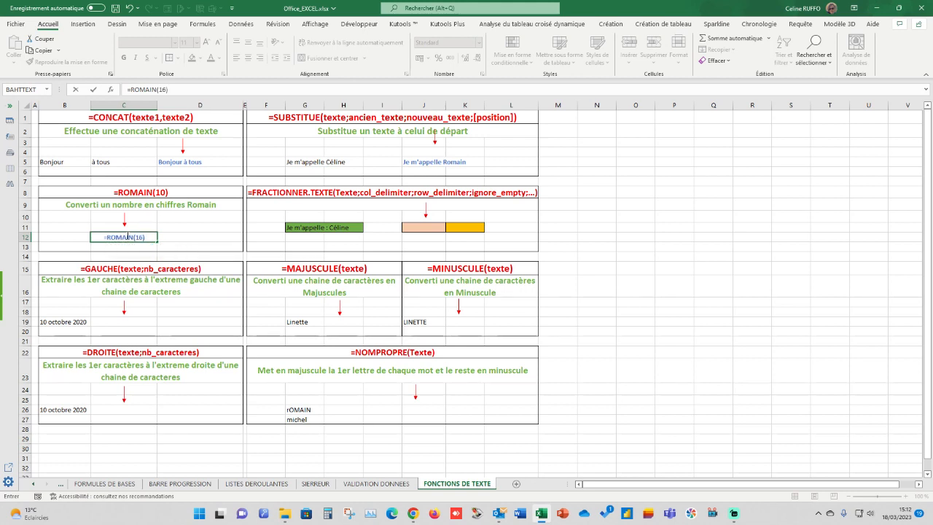
{"action": "key", "text": "Return"}
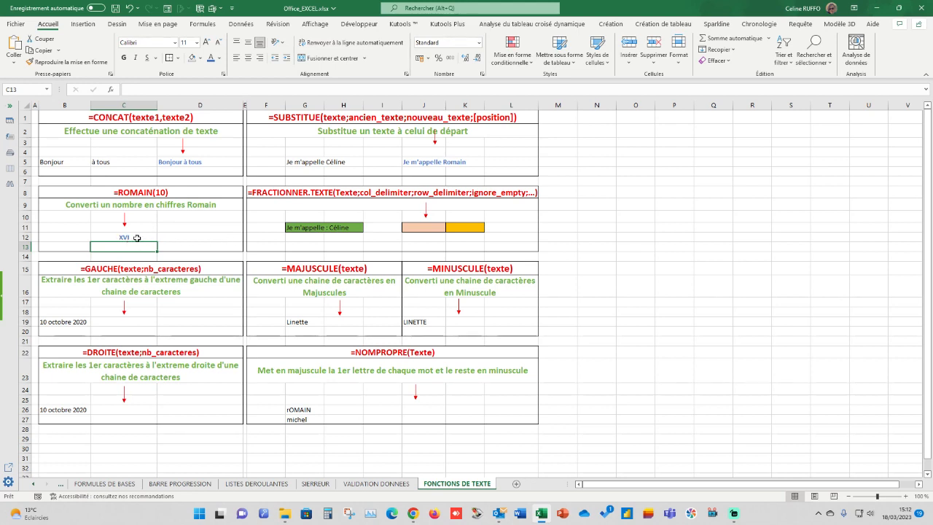
Start a FRACTIONNER.TEXTE formula in J11 with the green cell G11 as the text to split.
{"action": "left_click", "coordinate": [434, 228]}
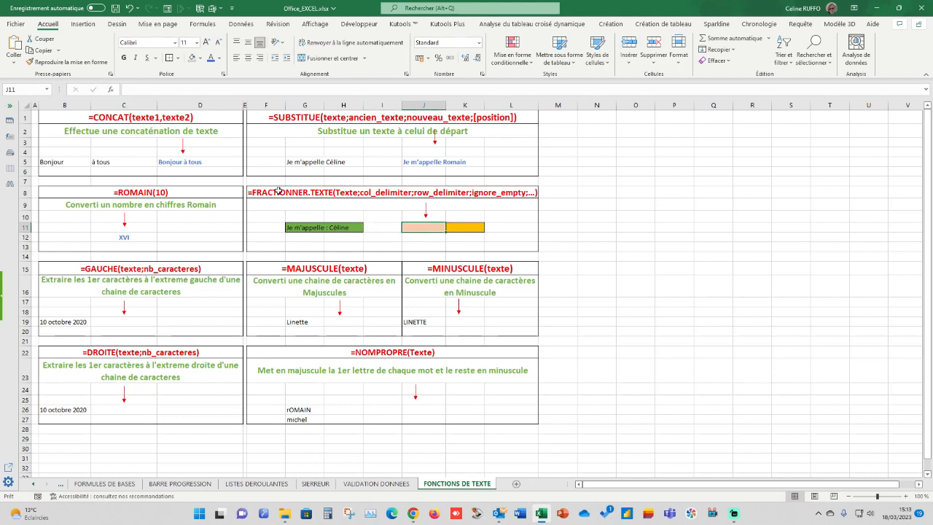
{"action": "left_click", "coordinate": [312, 227]}
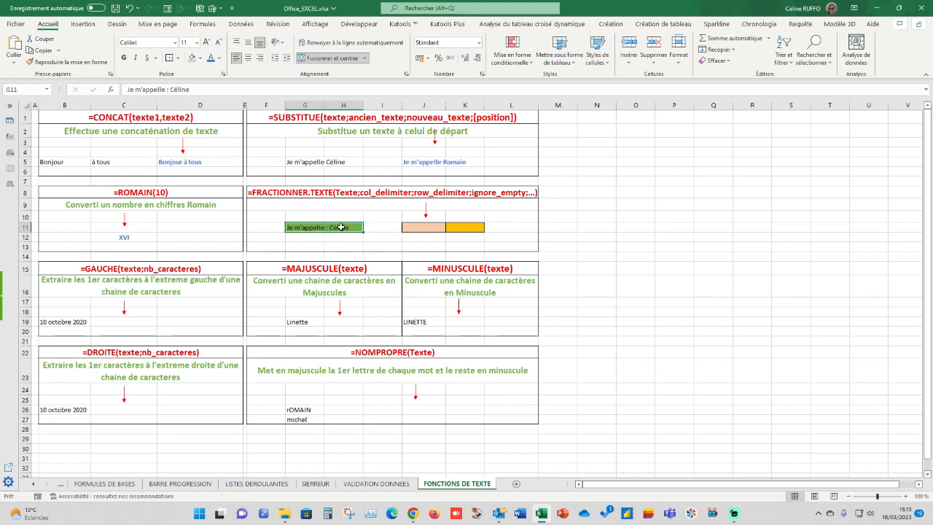
{"action": "left_click", "coordinate": [425, 227]}
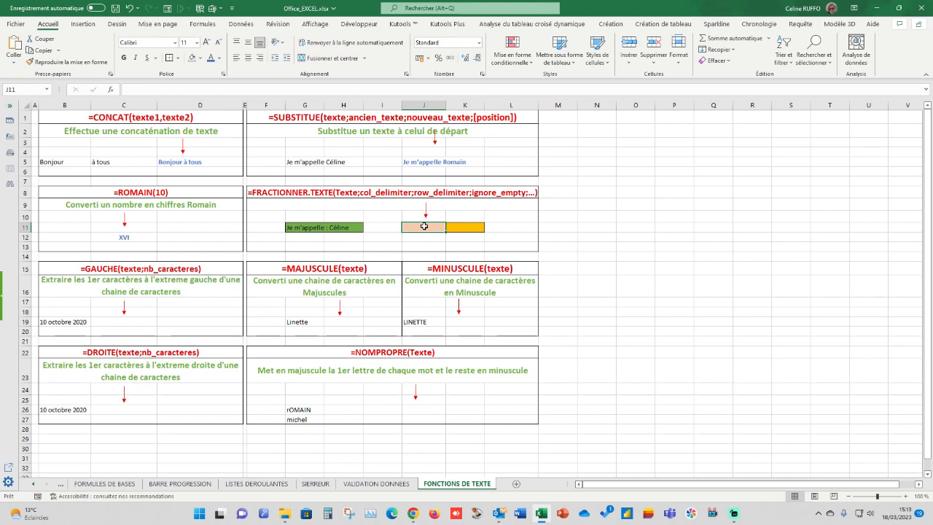
{"action": "type", "text": "="}
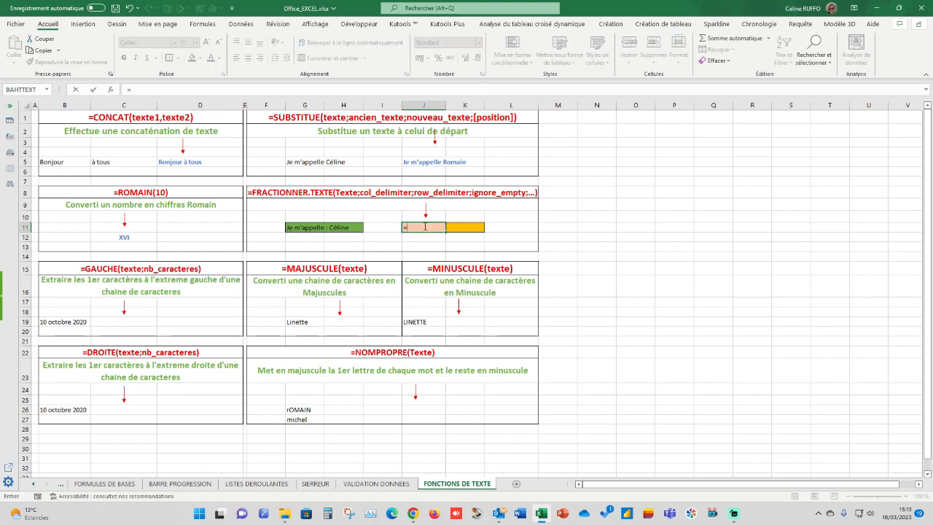
{"action": "type", "text": "fractionn"}
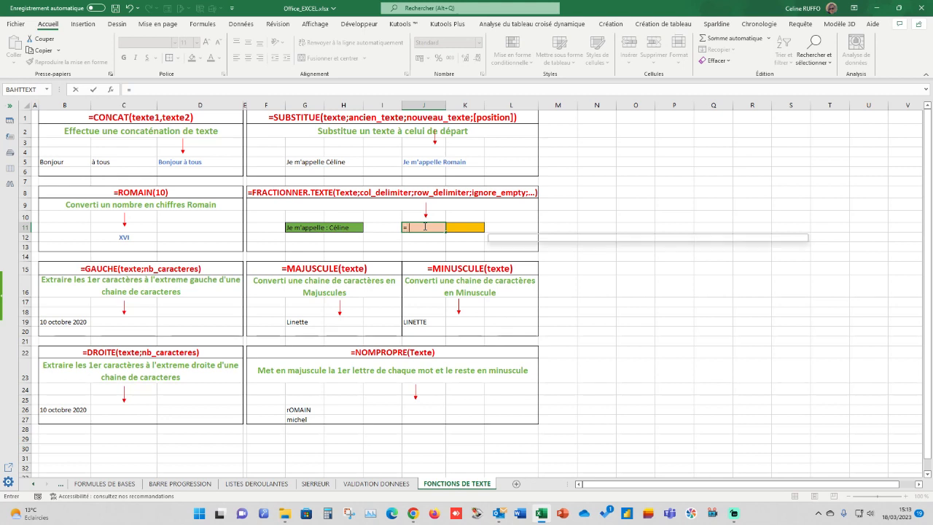
{"action": "type", "text": "er"}
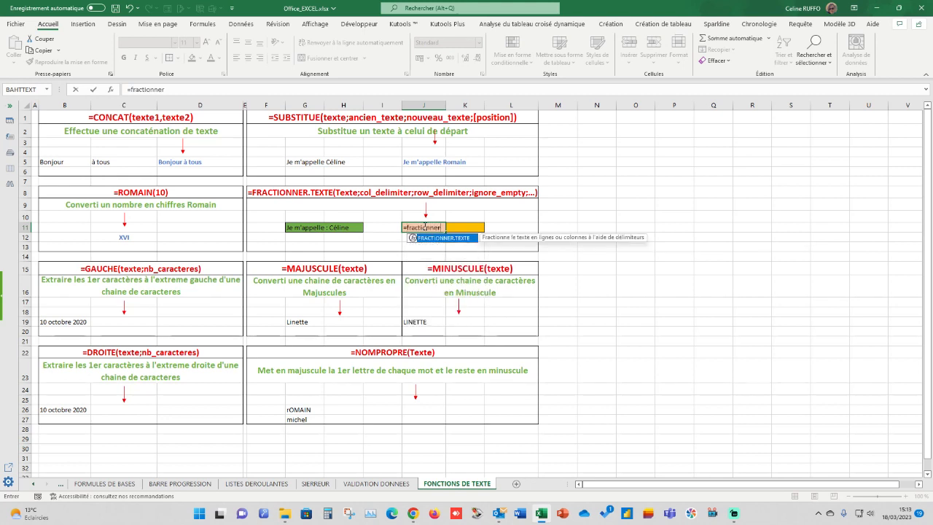
{"action": "double_click", "coordinate": [440, 239]}
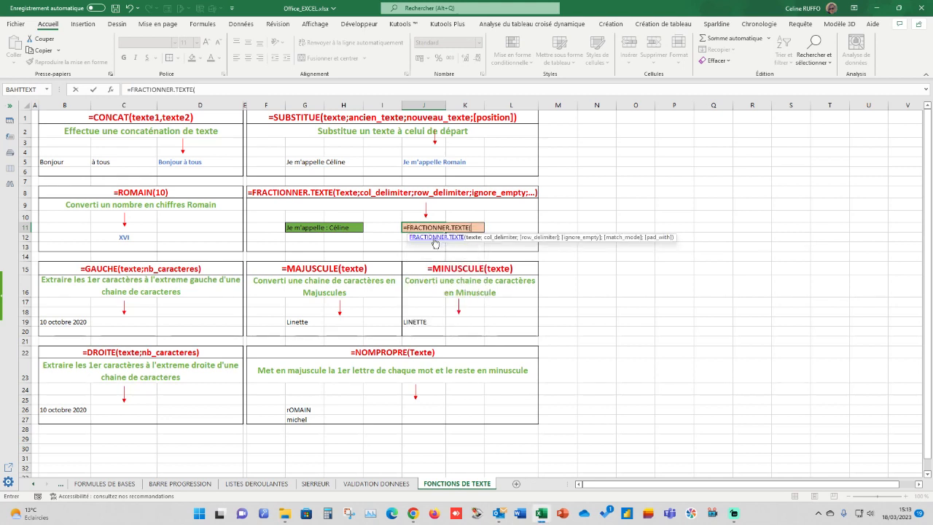
{"action": "left_click", "coordinate": [306, 229]}
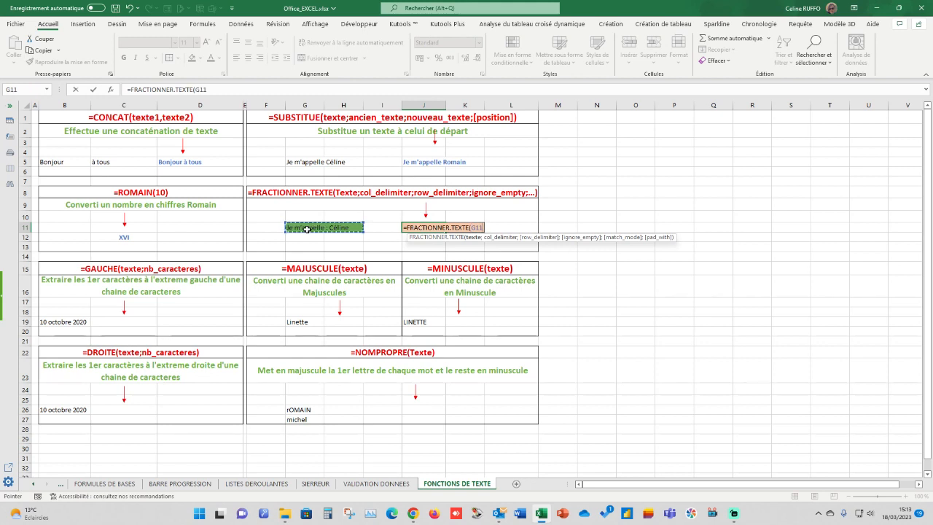
Add ":" as the column delimiter of the FRACTIONNER.TEXTE formula in J11, complete it and check both result cells.
{"action": "type", "text": ";"}
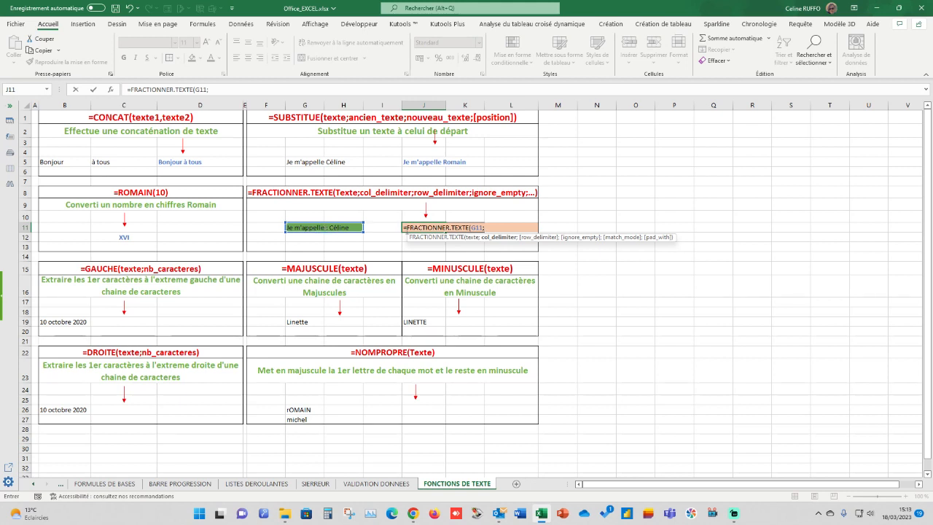
{"action": "type", "text": "\":\")"}
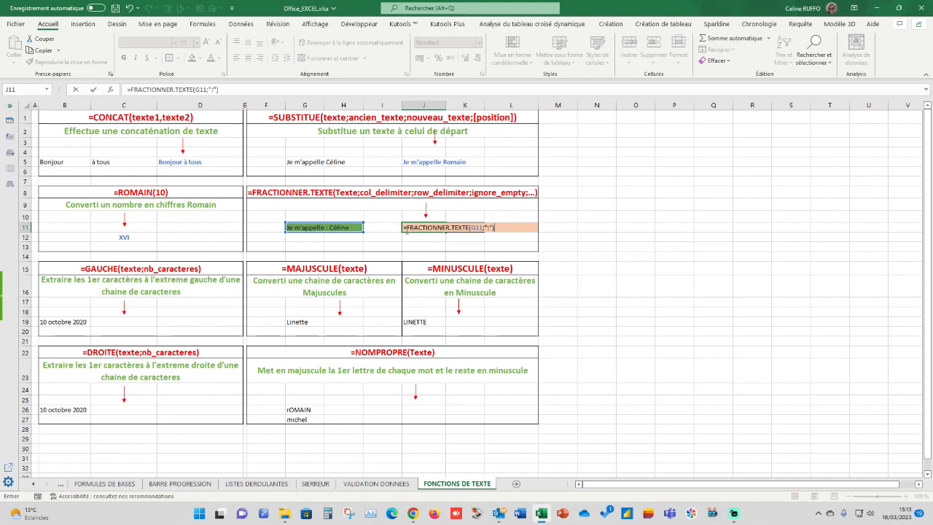
{"action": "key", "text": "Return"}
{"action": "left_click_drag", "start_coordinate": [578, 239], "coordinate": [562, 240]}
{"action": "left_click", "coordinate": [419, 232]}
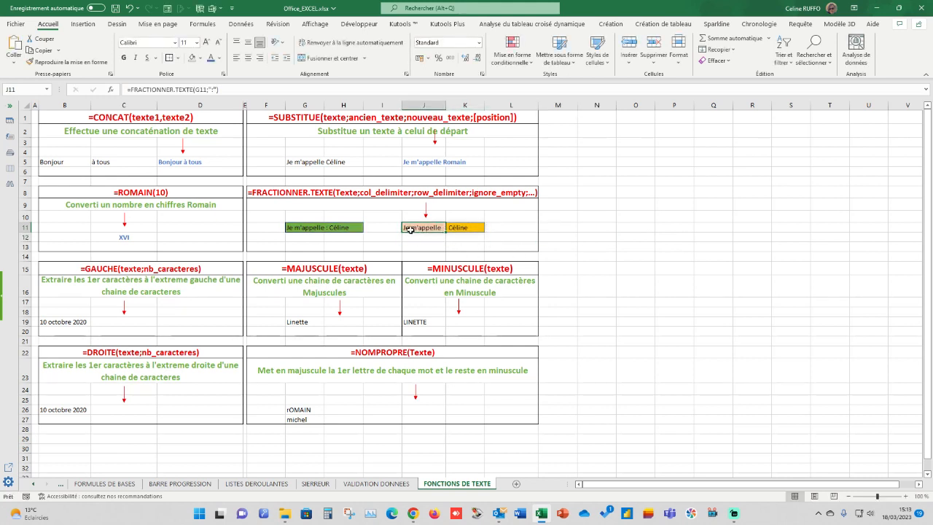
{"action": "left_click", "coordinate": [459, 227]}
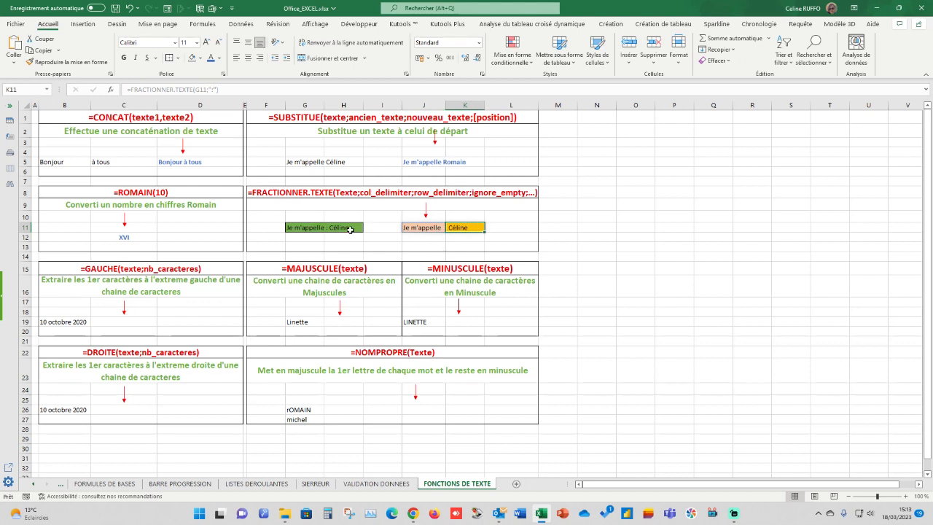
{"action": "left_click", "coordinate": [513, 244]}
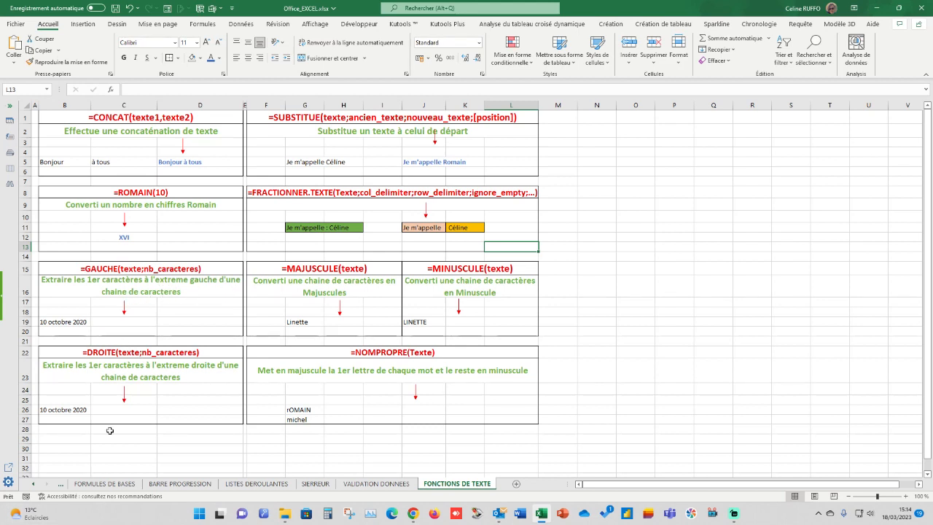
Enter =GAUCHE(B19;2) in cell C19 to extract the first two characters of the date text.
{"action": "left_click", "coordinate": [118, 323]}
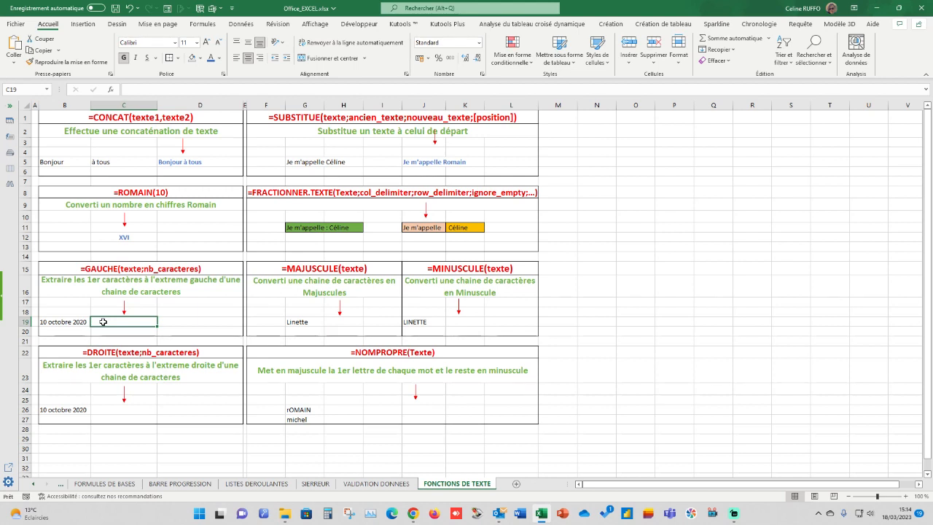
{"action": "type", "text": "=GAUCHE("}
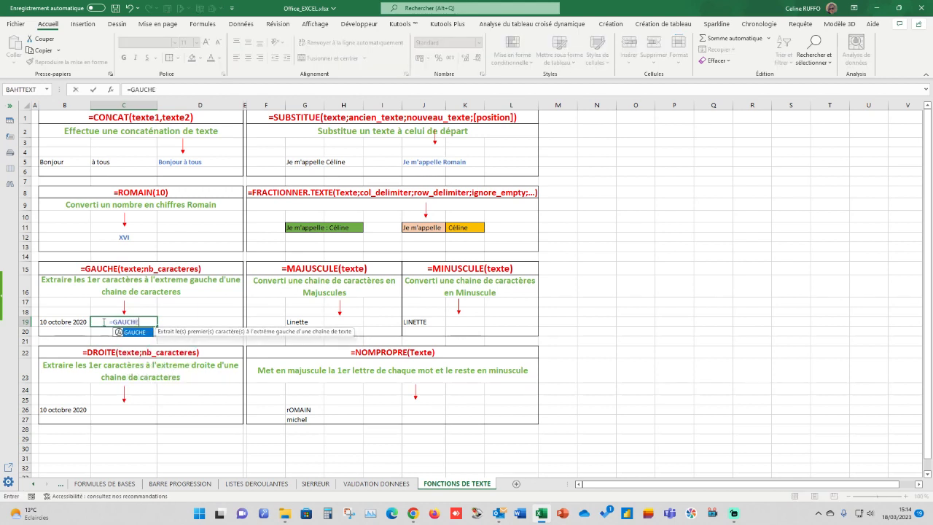
{"action": "left_click", "coordinate": [50, 323]}
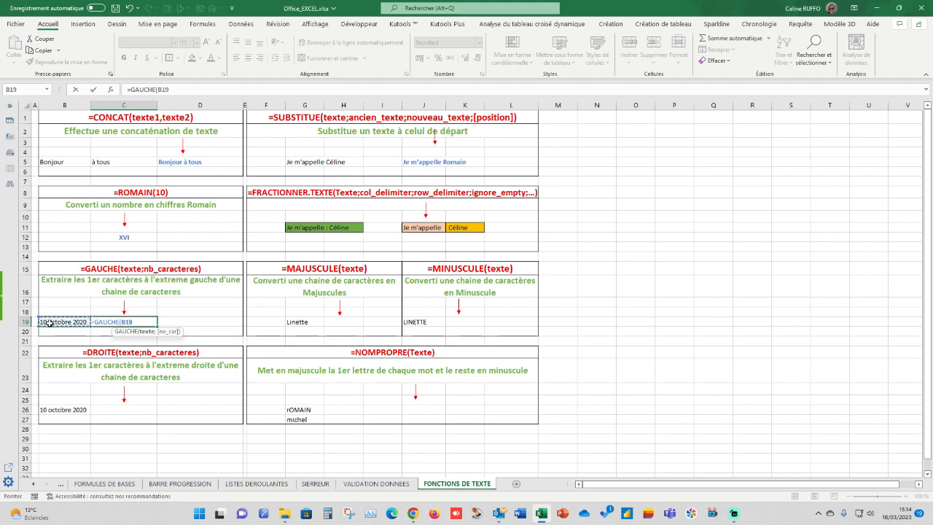
{"action": "type", "text": ";"}
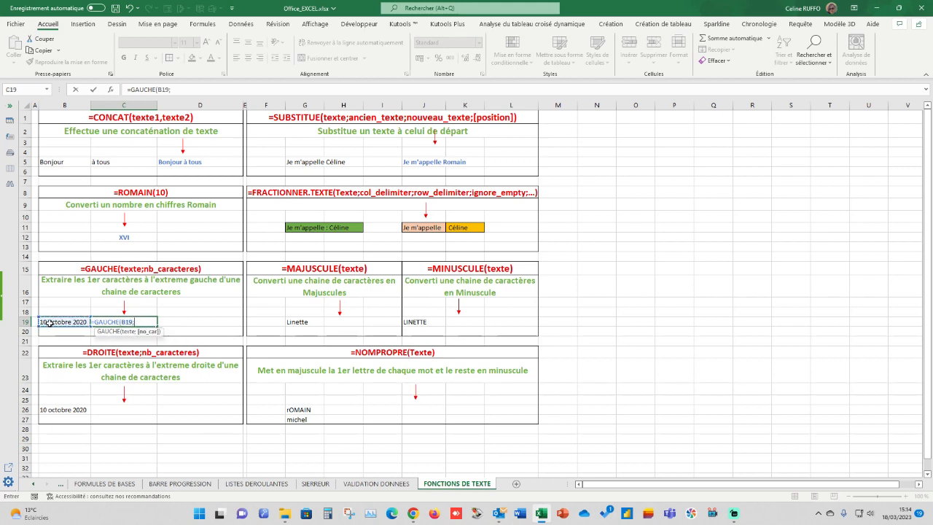
{"action": "type", "text": "2)"}
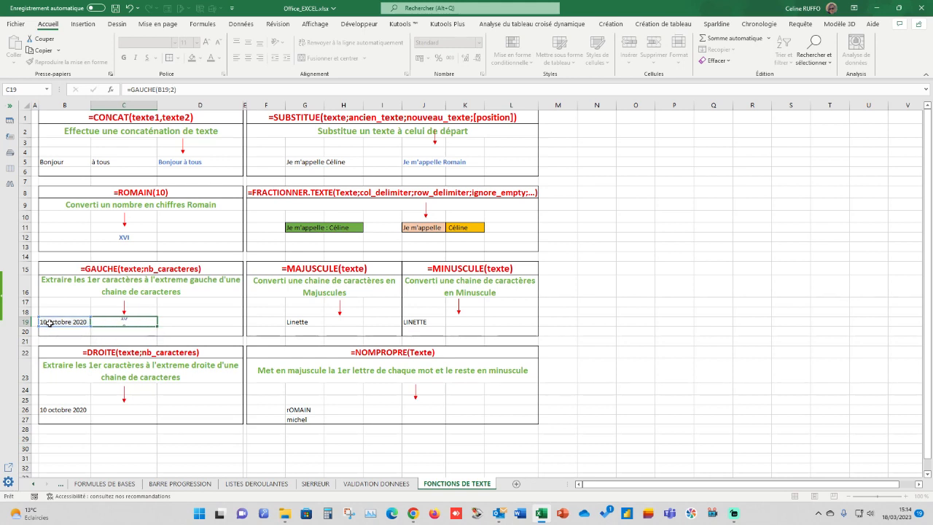
{"action": "key", "text": "Return"}
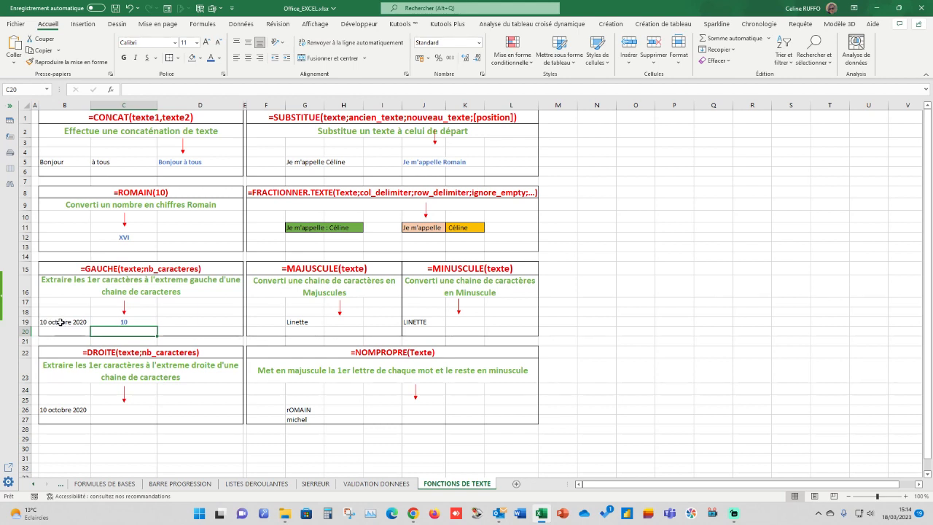
Enter a DROITE formula in C26 that extracts the last 4 characters of the date text in B26.
{"action": "left_click", "coordinate": [115, 410]}
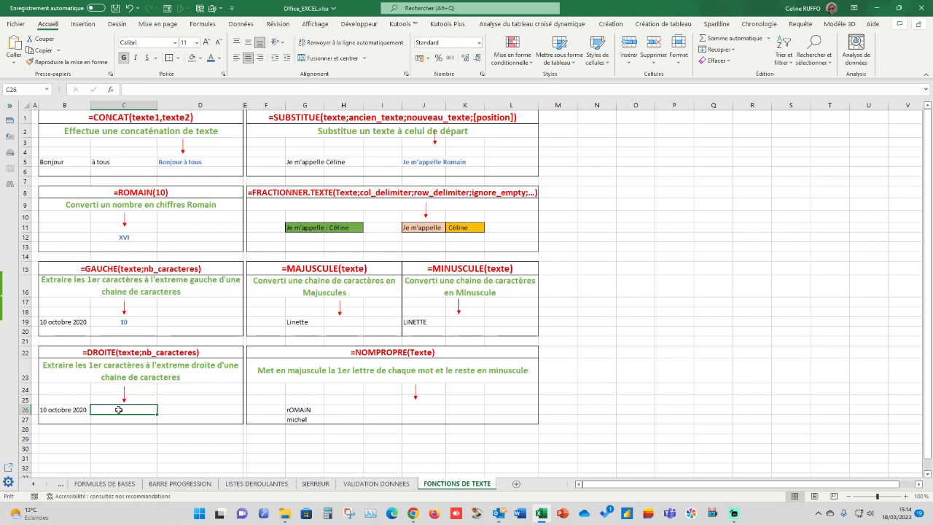
{"action": "type", "text": "=DROITE"}
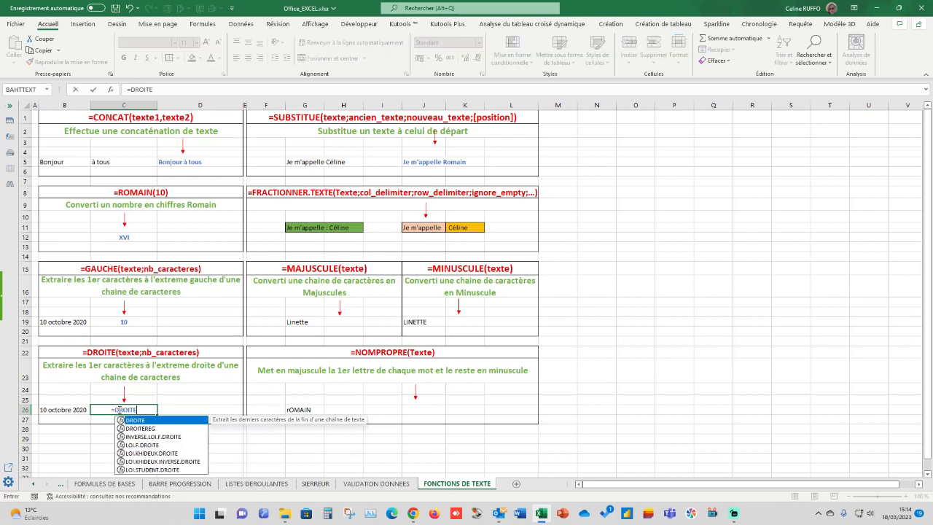
{"action": "key", "text": "Tab"}
{"action": "left_click", "coordinate": [74, 408]}
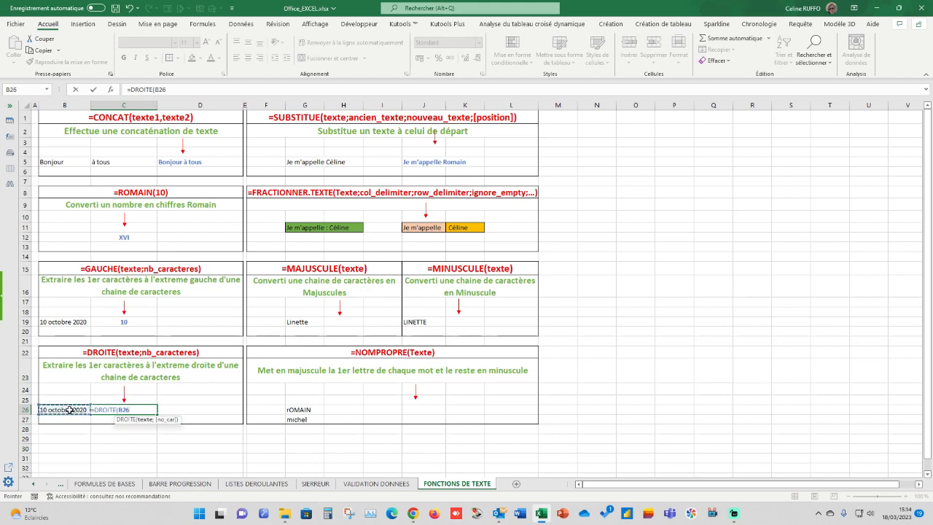
{"action": "type", "text": ";4"}
{"action": "key", "text": "Return"}
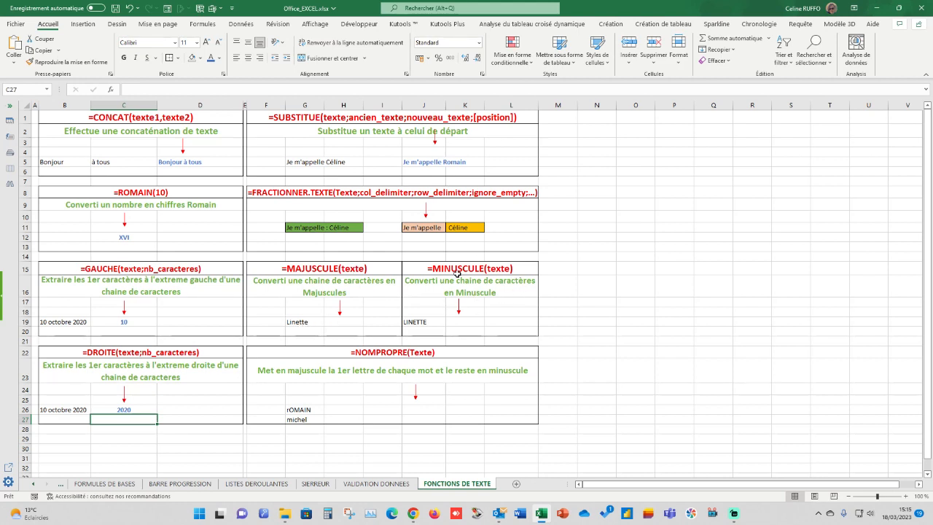
Enter =MAJUSCULE(G19) in cell H19 to convert the text in G19 to uppercase.
{"action": "left_click", "coordinate": [338, 322]}
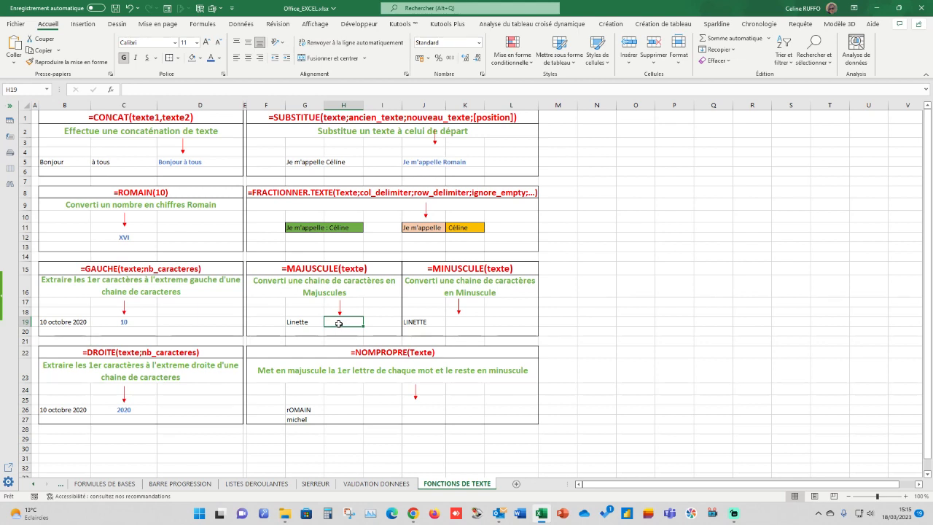
{"action": "type", "text": "=MAJUS"}
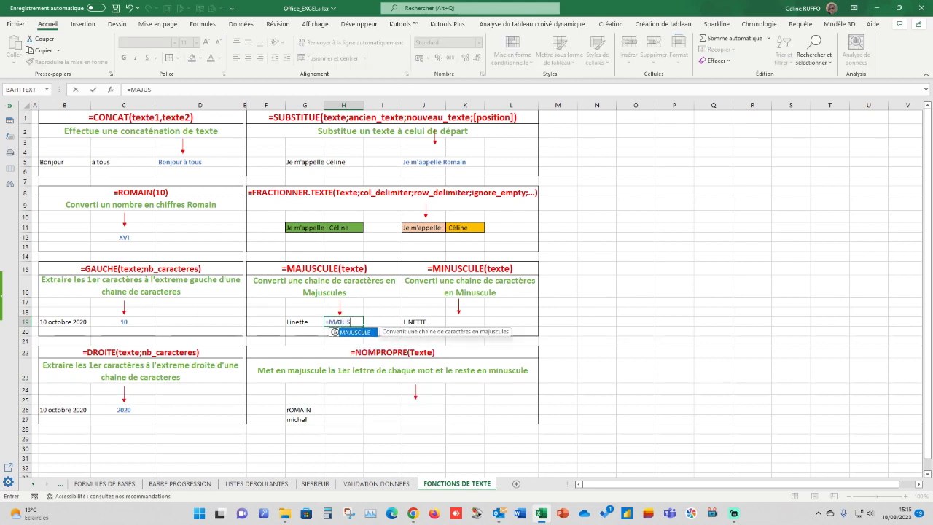
{"action": "type", "text": "CULE("}
{"action": "left_click", "coordinate": [311, 323]}
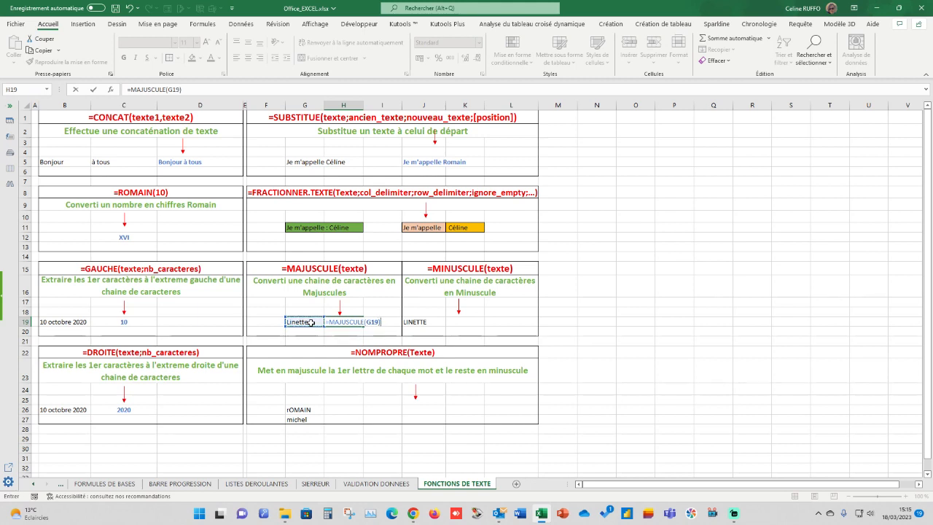
{"action": "key", "text": "Return"}
{"action": "left_click", "coordinate": [307, 325]}
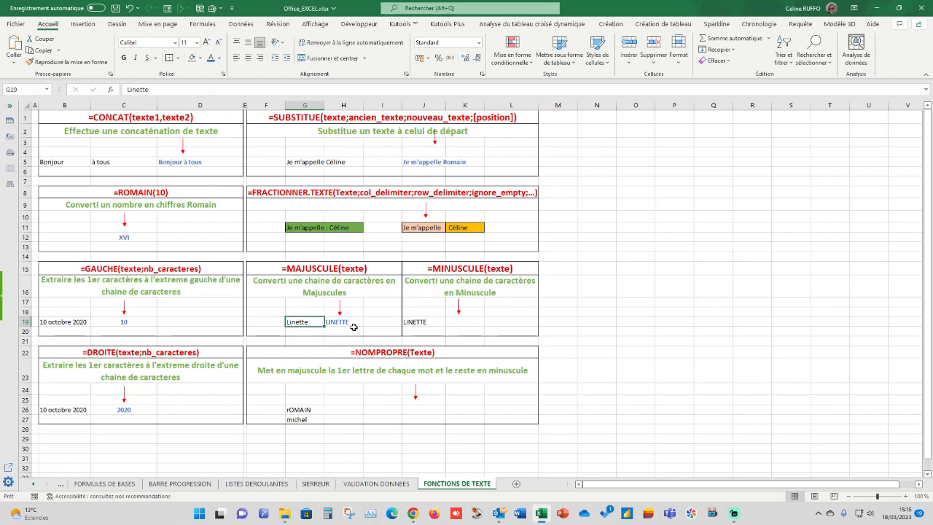
Enter a MINUSCULE formula in cell K19 that converts the text in J19 to lowercase.
{"action": "left_click", "coordinate": [472, 321]}
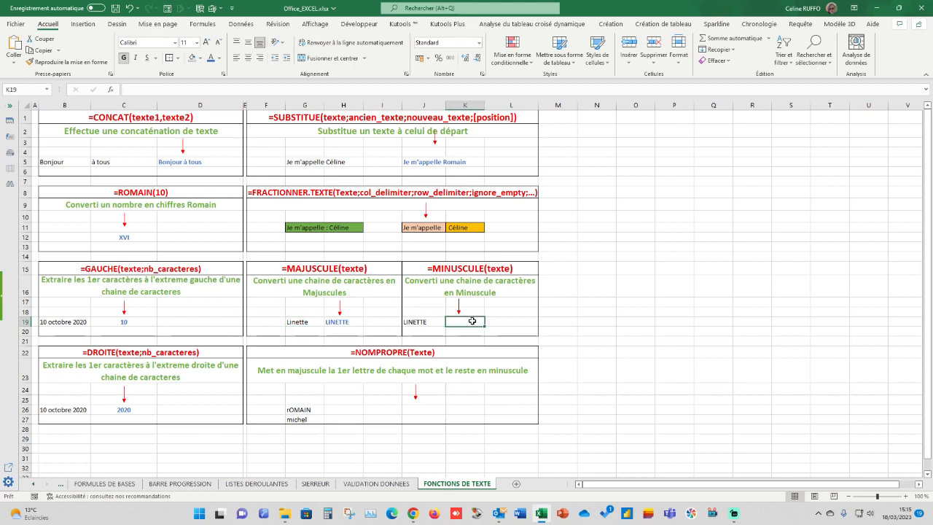
{"action": "type", "text": "=MI"}
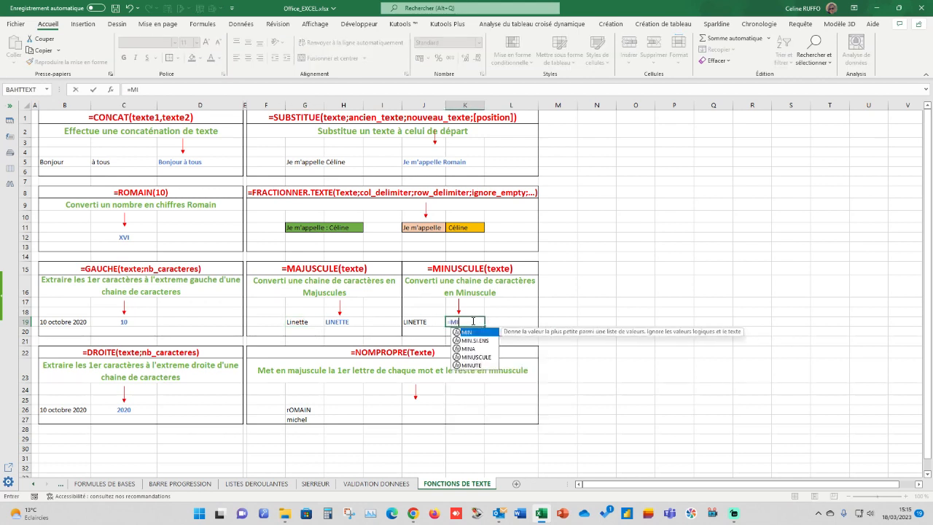
{"action": "type", "text": "NUSCULE"}
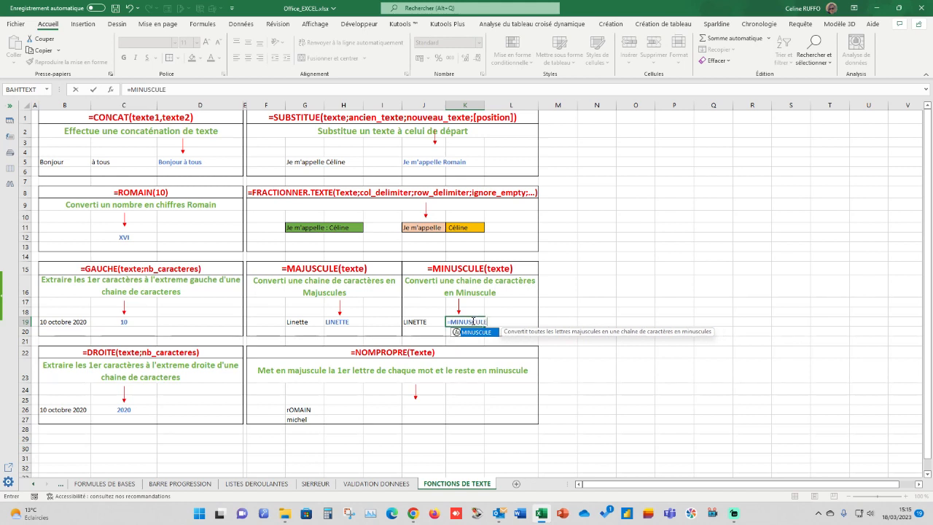
{"action": "type", "text": "("}
{"action": "left_click", "coordinate": [410, 322]}
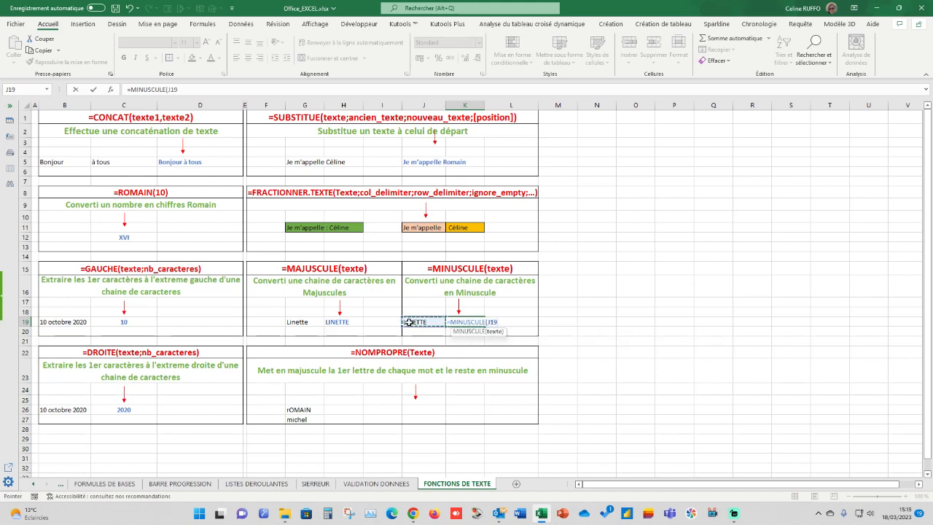
{"action": "key", "text": "Return"}
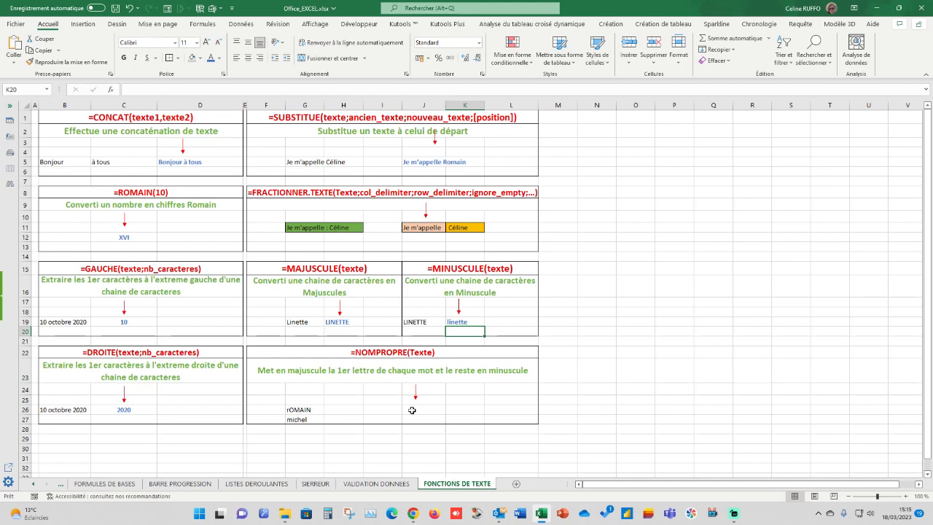
Enter a NOMPROPRE formula in cell J26 that capitalizes only the first letter of the text in G26.
{"action": "left_click", "coordinate": [425, 409]}
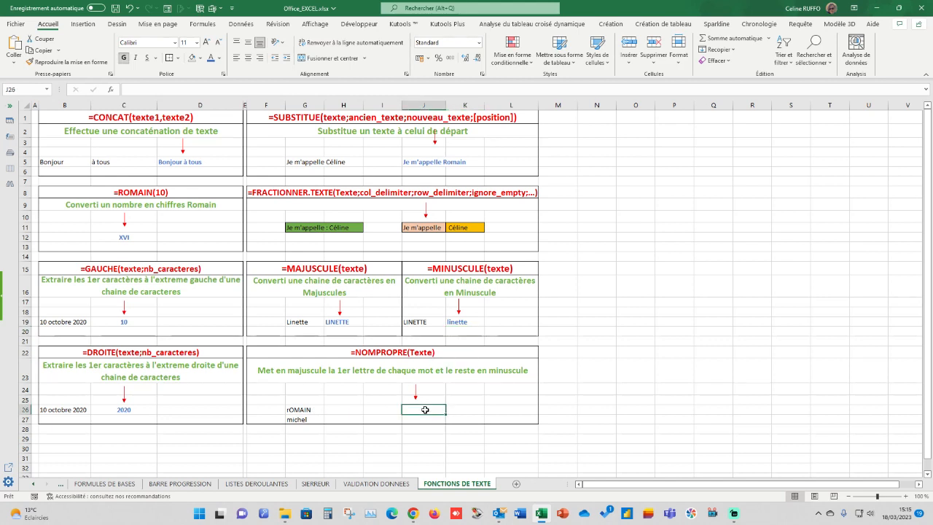
{"action": "type", "text": "="}
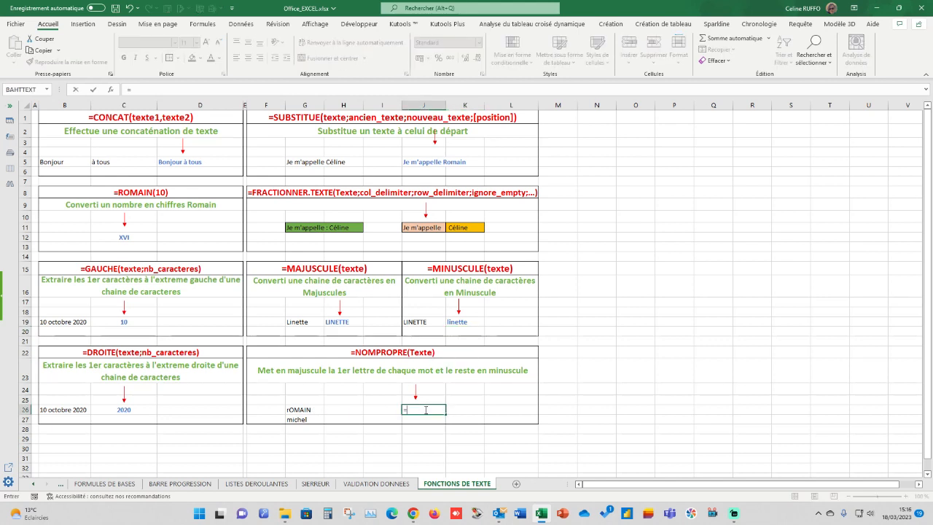
{"action": "type", "text": "NOMPRO"}
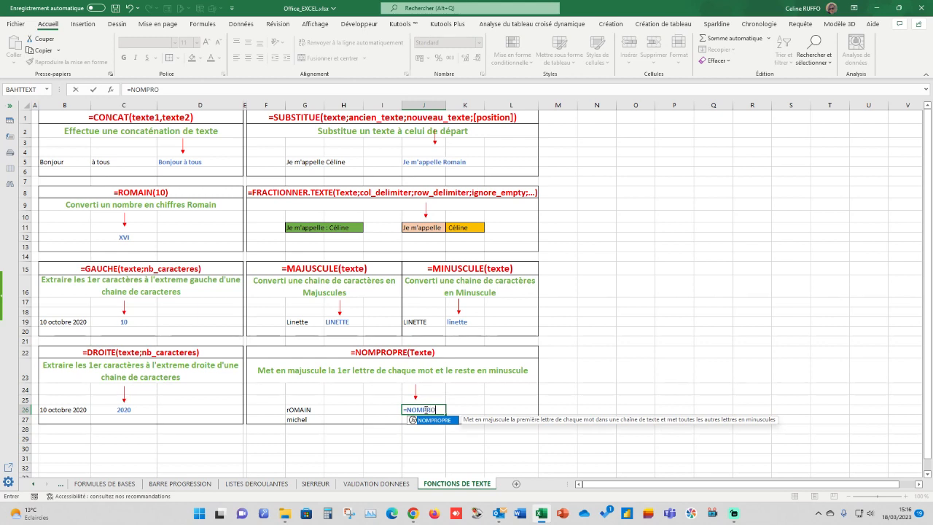
{"action": "key", "text": "Tab"}
{"action": "left_click", "coordinate": [294, 408]}
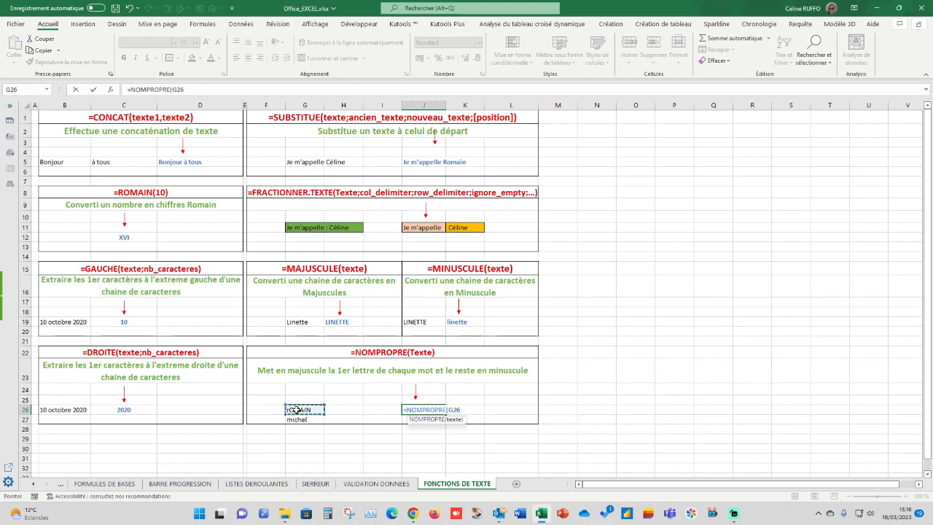
{"action": "key", "text": "Return"}
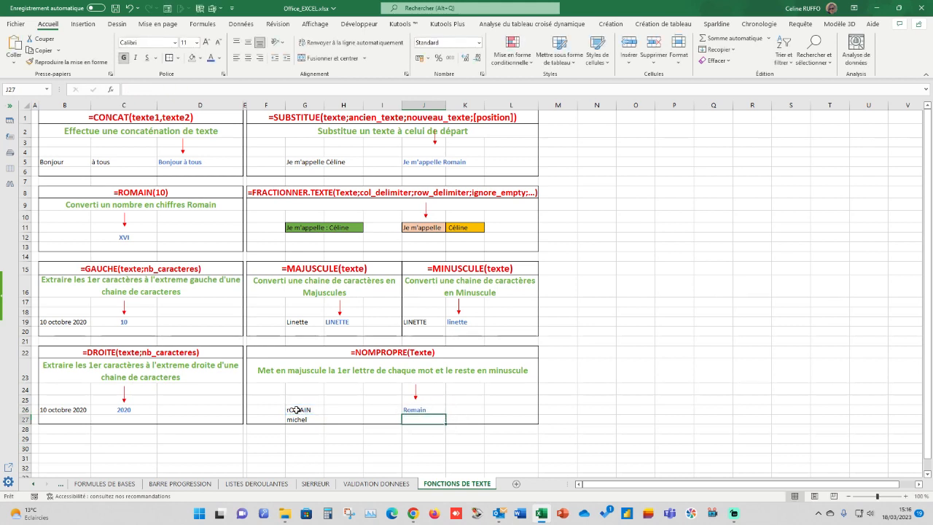
Enter a NOMPROPRE formula in cell J27 that applies proper-name capitalization to the text in G27.
{"action": "type", "text": "="}
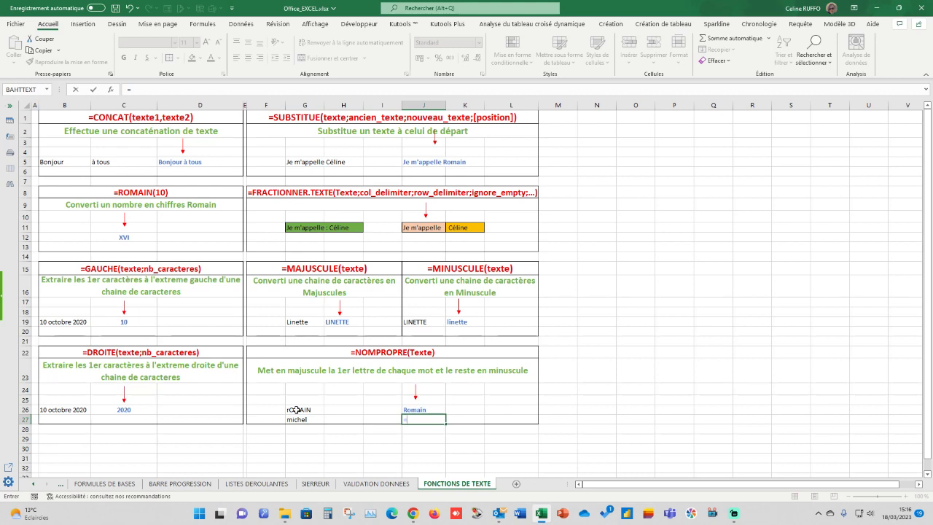
{"action": "type", "text": "NOMPR"}
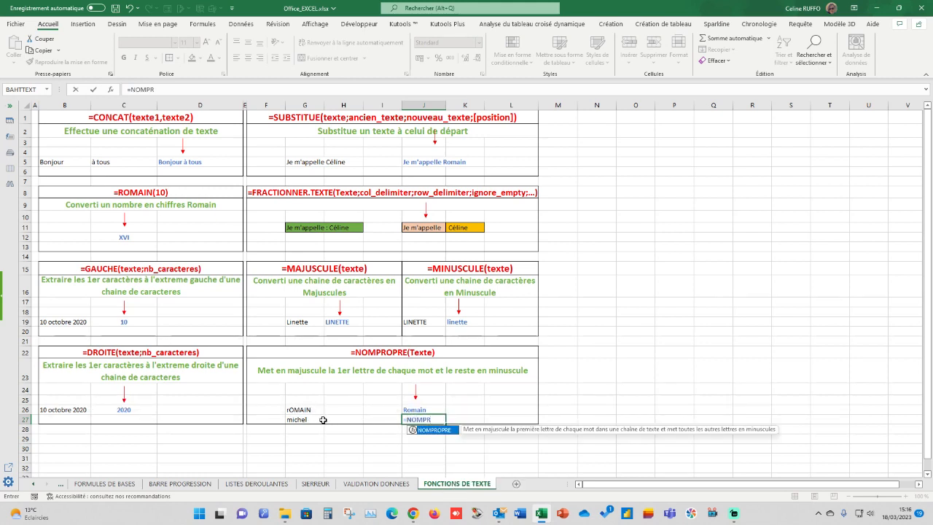
{"action": "key", "text": "Tab"}
{"action": "left_click", "coordinate": [305, 422]}
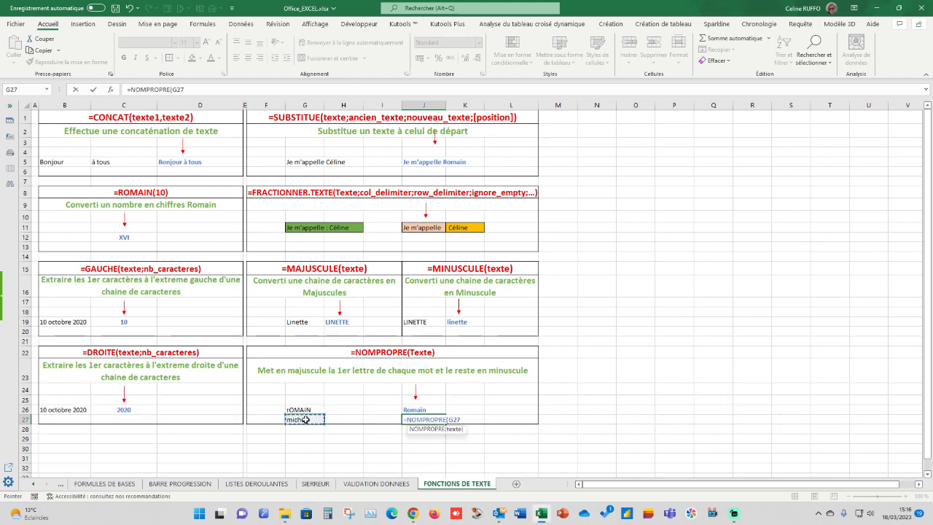
{"action": "key", "text": "Return"}
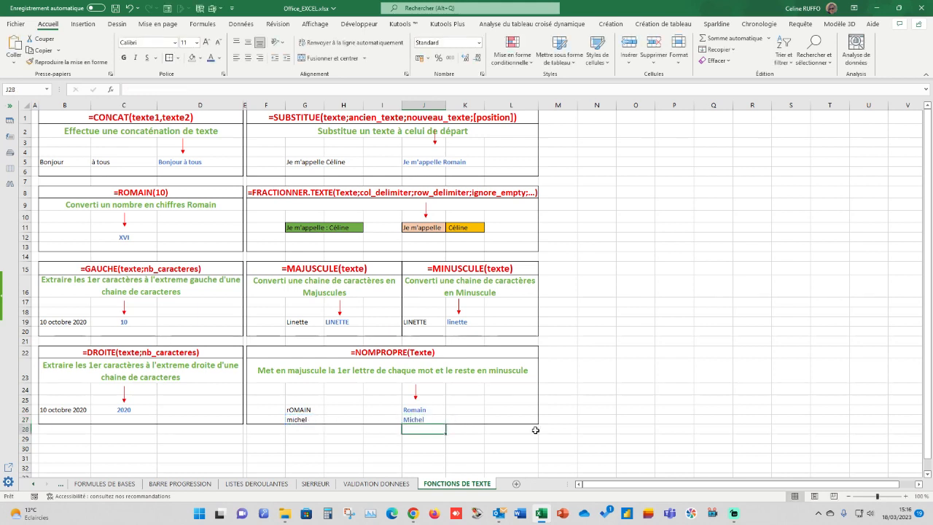